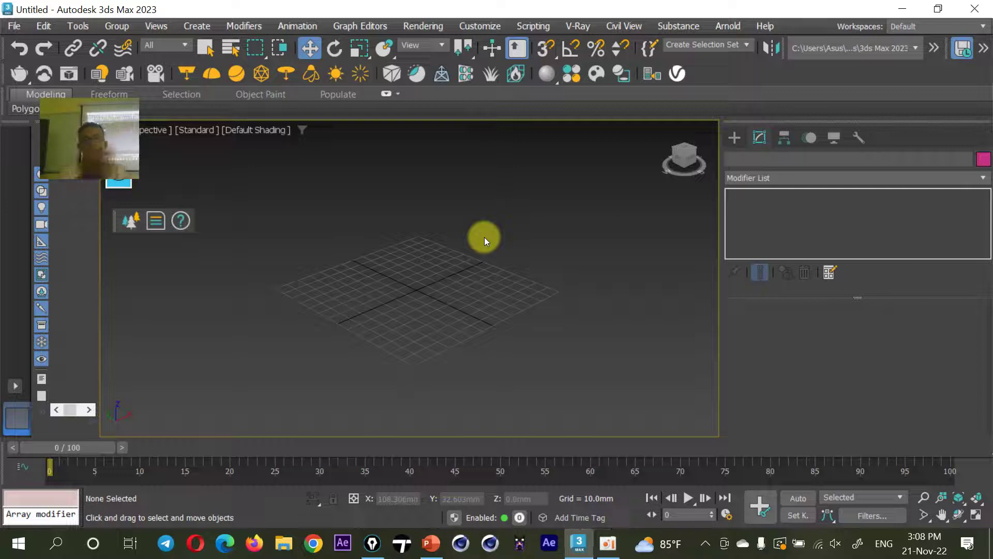
Create a Standard Primitives teapot at the centre of the grid
mouse_move(455, 278)
middle_mouse_down()
mouse_move(399, 303)
mouse_move(438, 302)
mouse_move(418, 281)
mouse_move(379, 302)
mouse_move(461, 293)
mouse_move(408, 314)
mouse_move(421, 286)
middle_mouse_up()
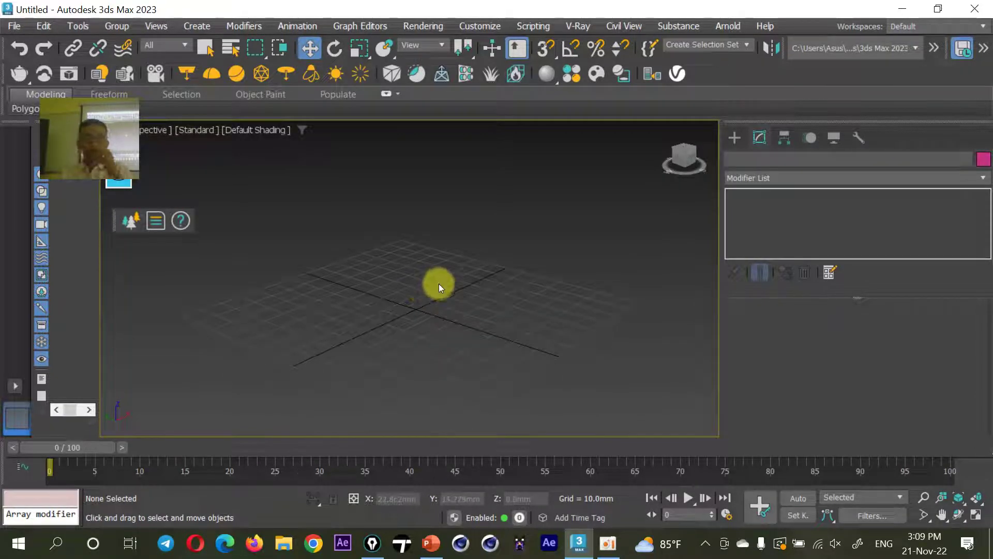
mouse_move(113, 221)
left_mouse_down()
mouse_move(173, 179)
mouse_move(186, 154)
left_mouse_up()
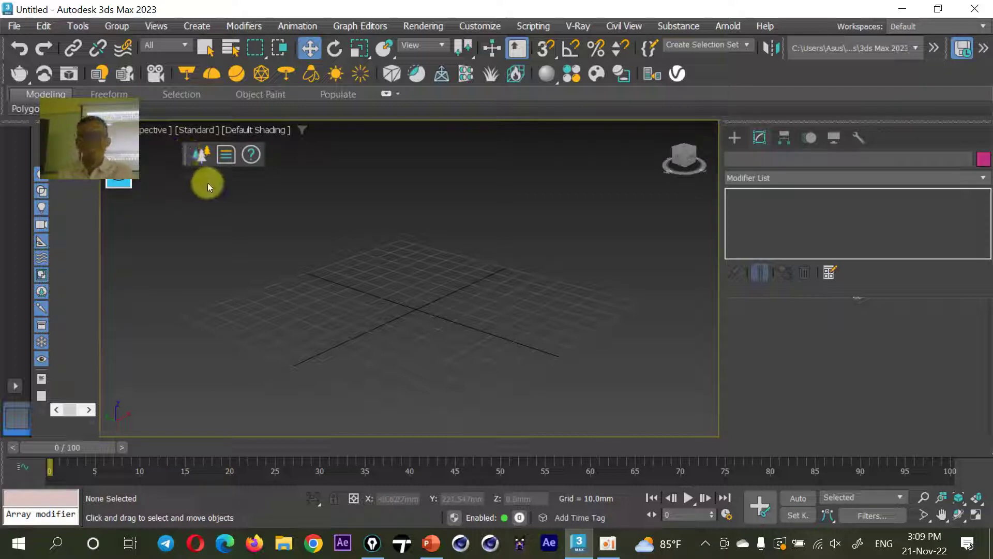
left_click(734, 136)
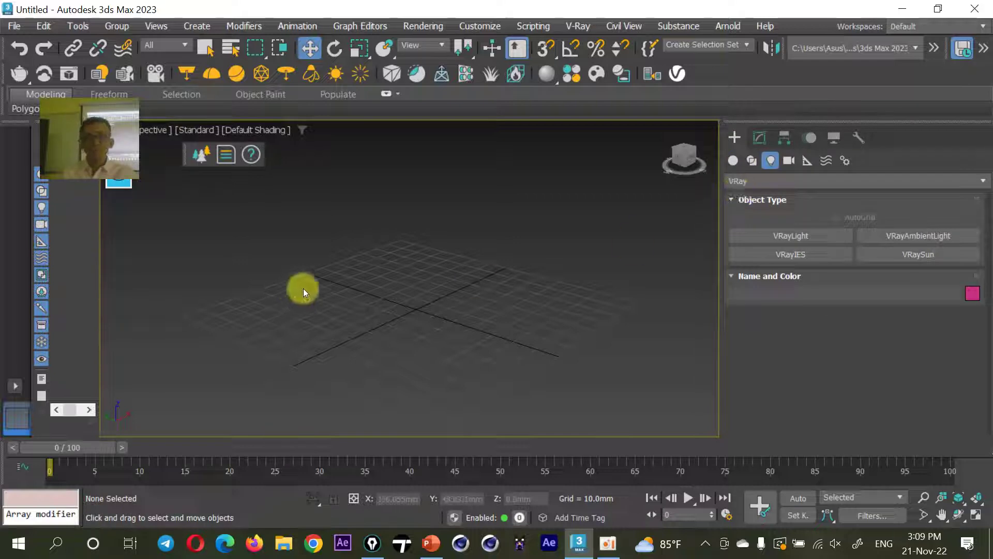
left_click(733, 160)
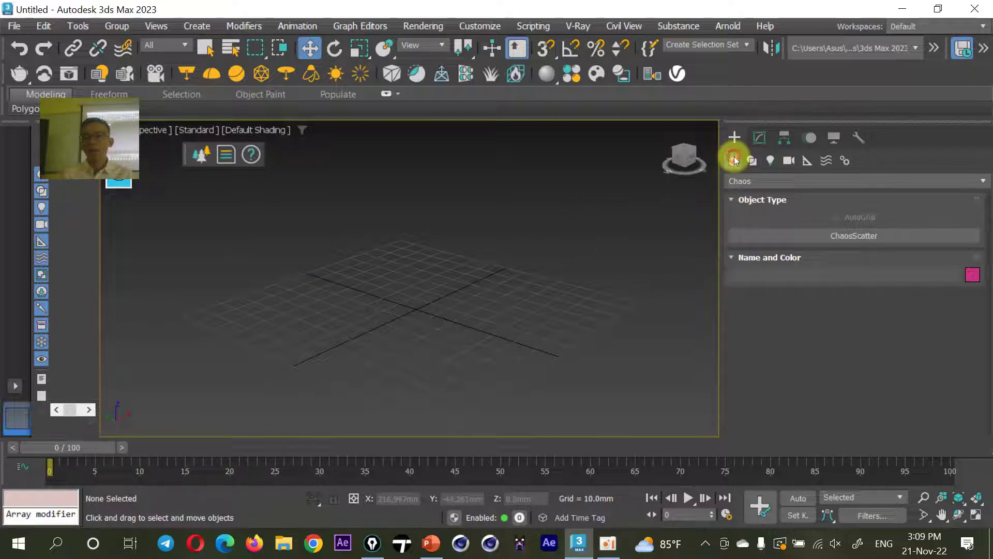
left_click(767, 180)
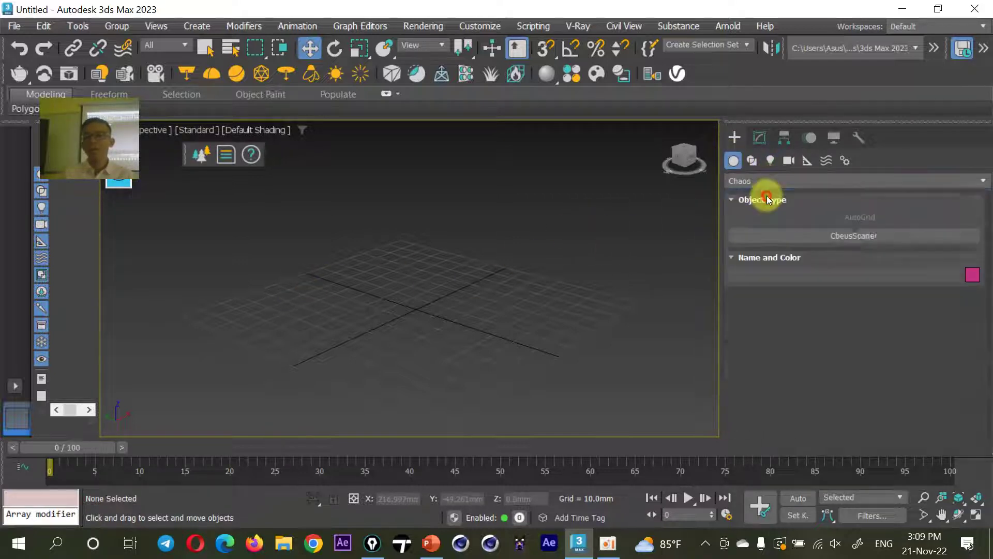
left_click(793, 312)
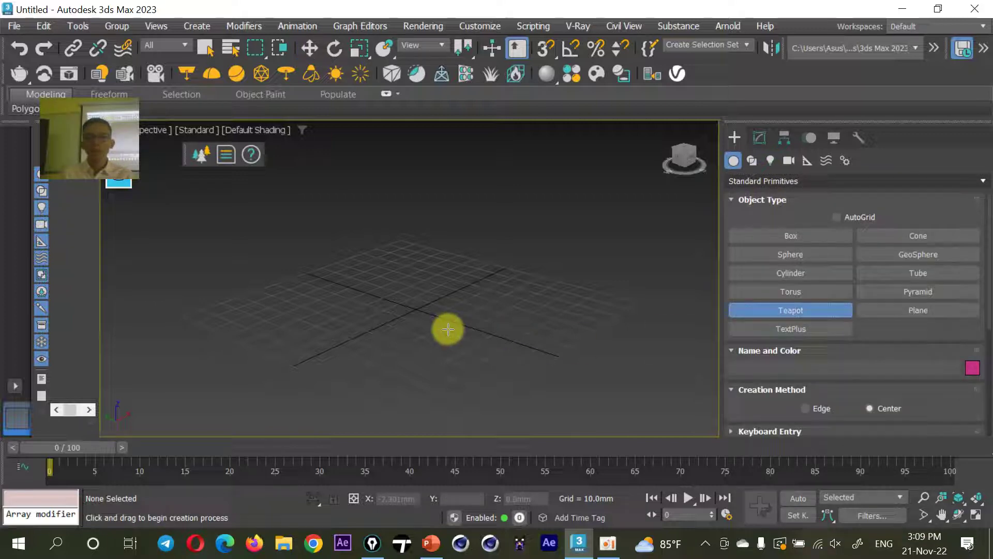
left_click_drag(417, 309, 427, 325)
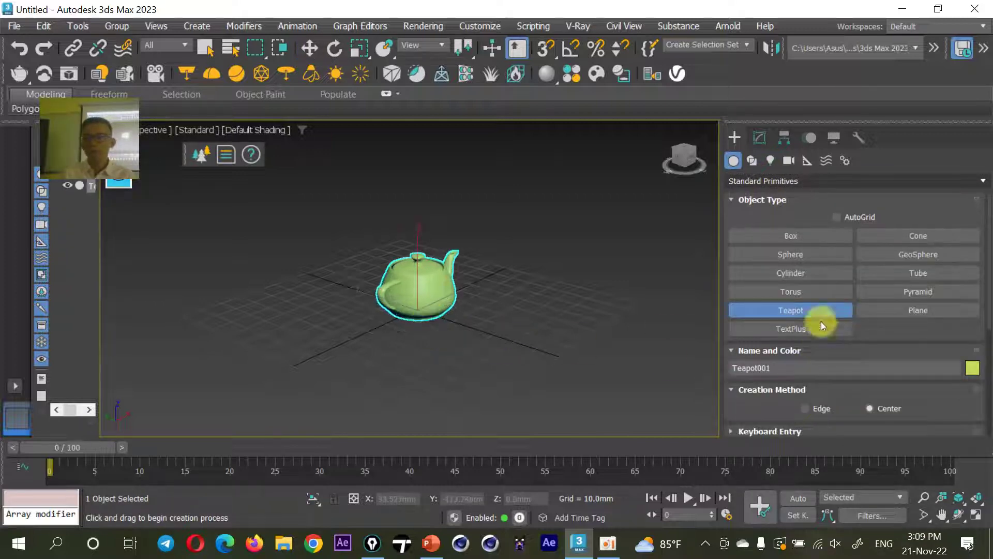
Draw a large ground plane under the teapot and switch to Select and Move
left_click(910, 310)
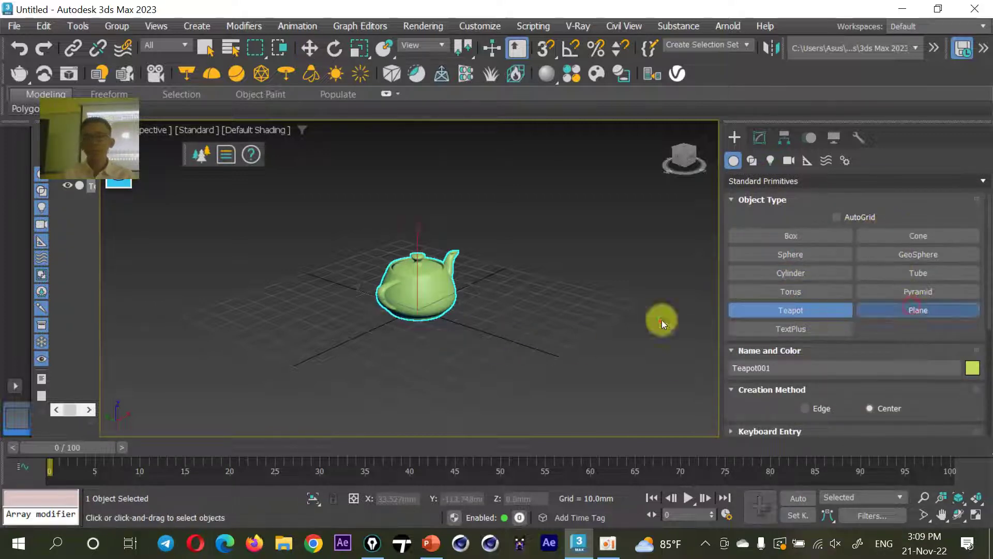
left_click_drag(434, 191, 454, 355)
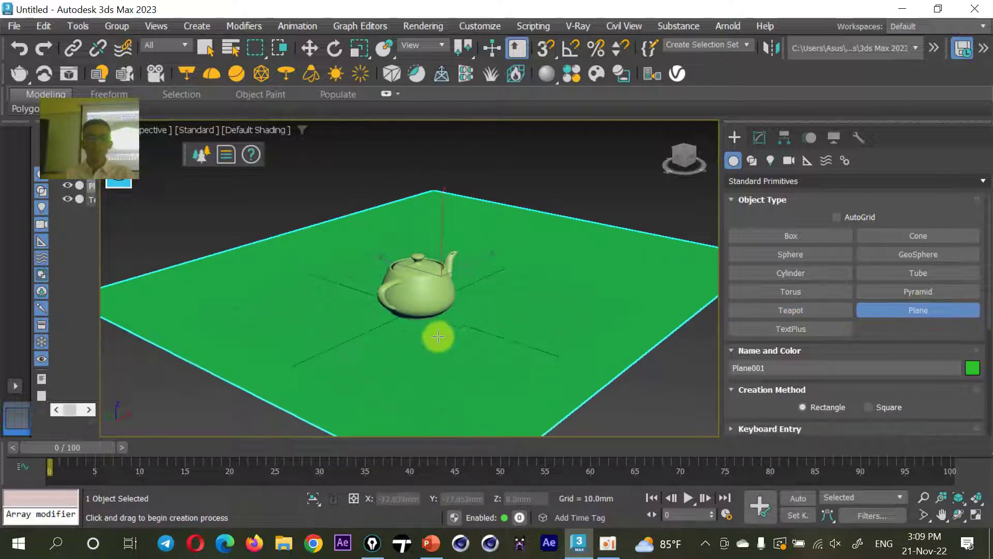
key("w")
scroll(418, 289, "up", 4)
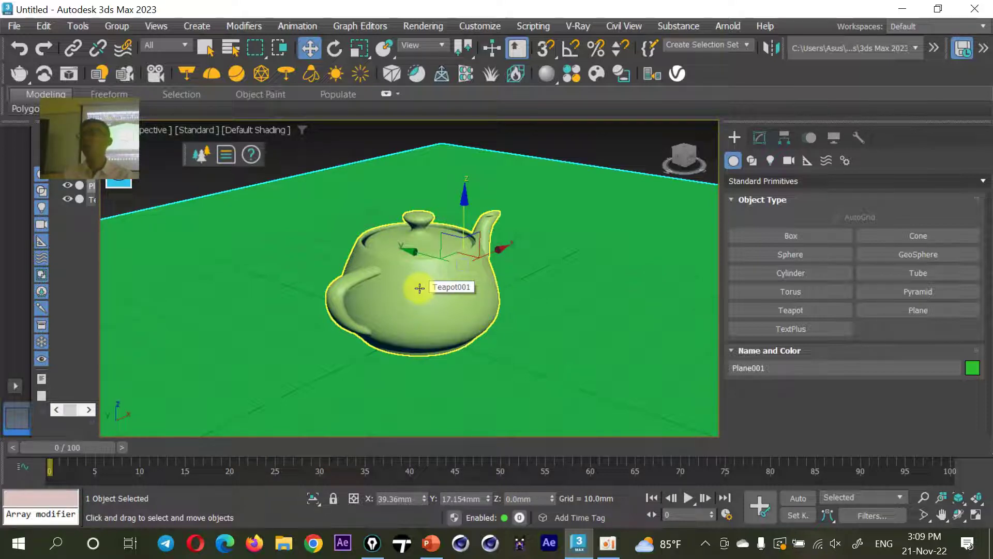
left_click(422, 26)
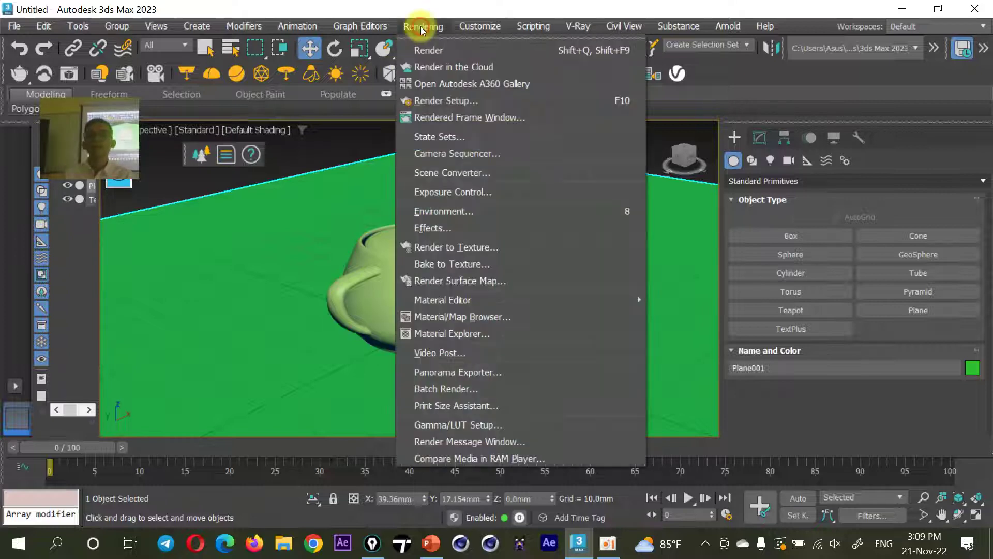
In Render Setup, keep V-Ray 6 as renderer and choose the 1920x1080 output preset
left_click(439, 104)
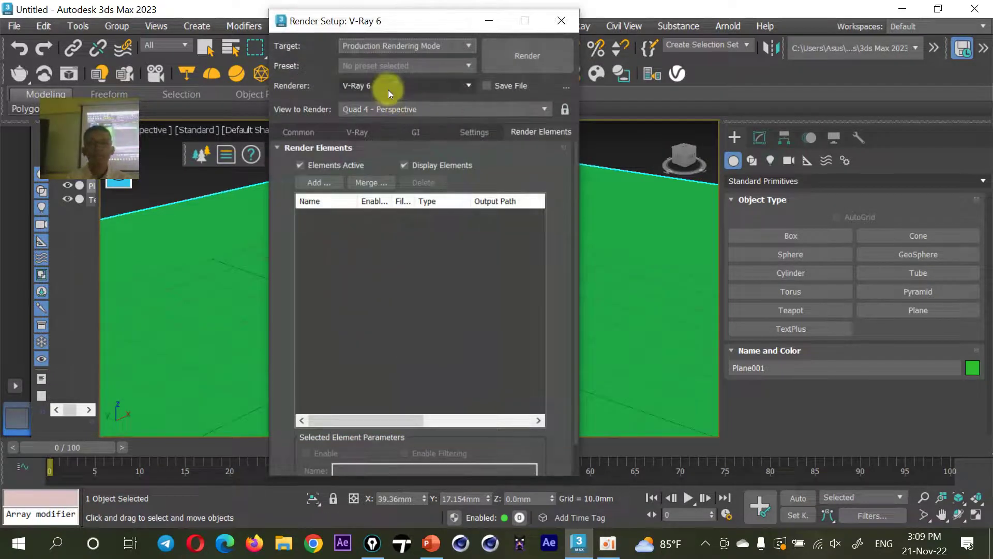
left_click(388, 88)
left_click(373, 154)
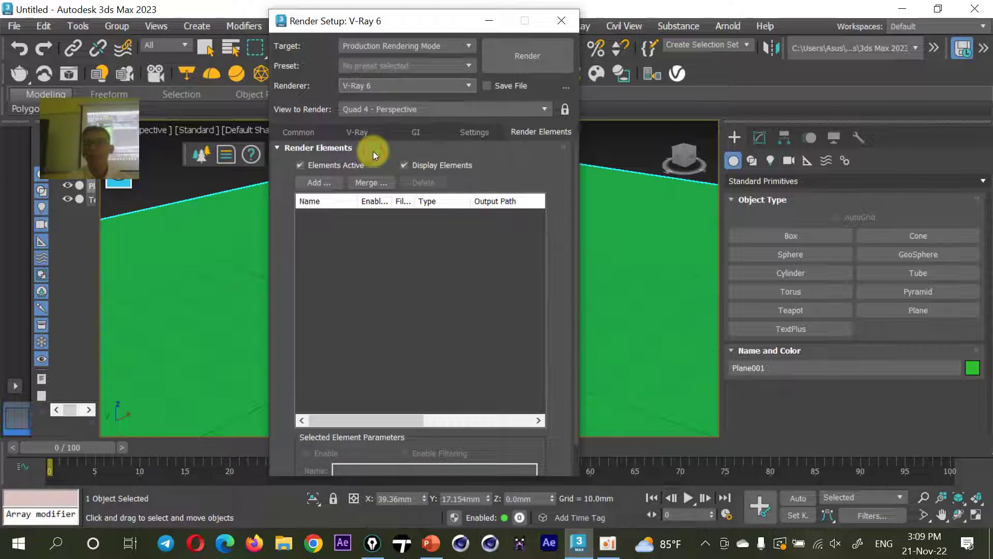
left_click(359, 131)
mouse_move(466, 328)
left_mouse_down()
mouse_move(465, 309)
mouse_move(464, 334)
left_mouse_up()
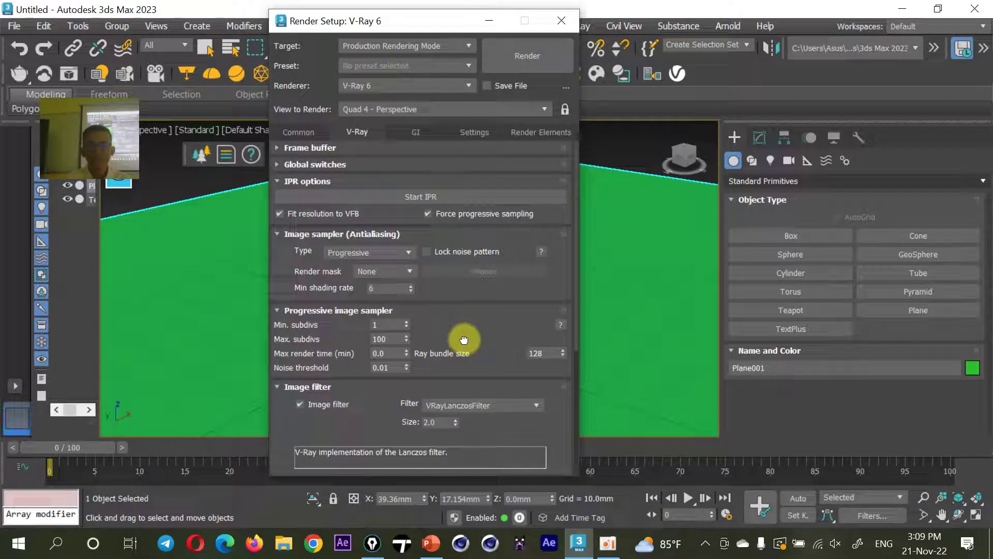
left_click(307, 133)
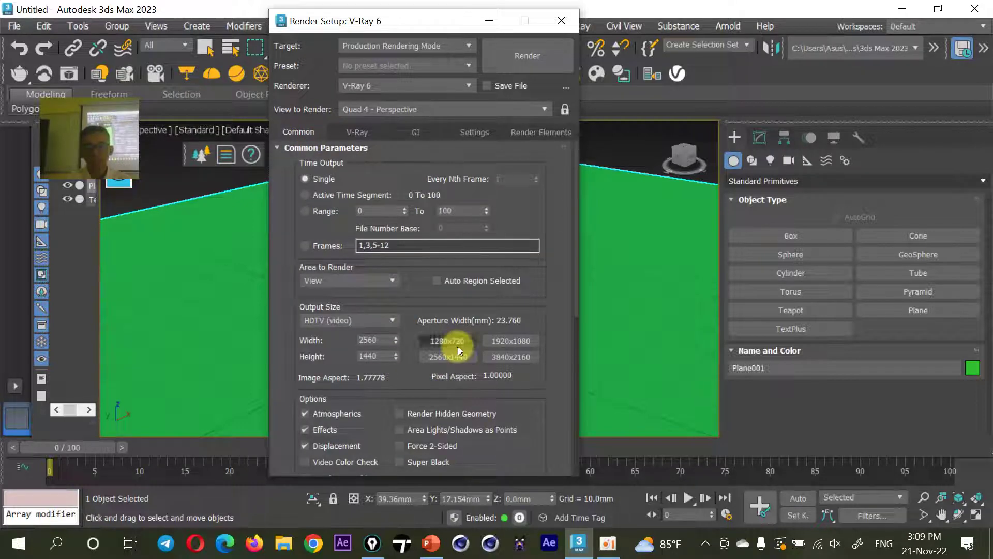
left_click(513, 345)
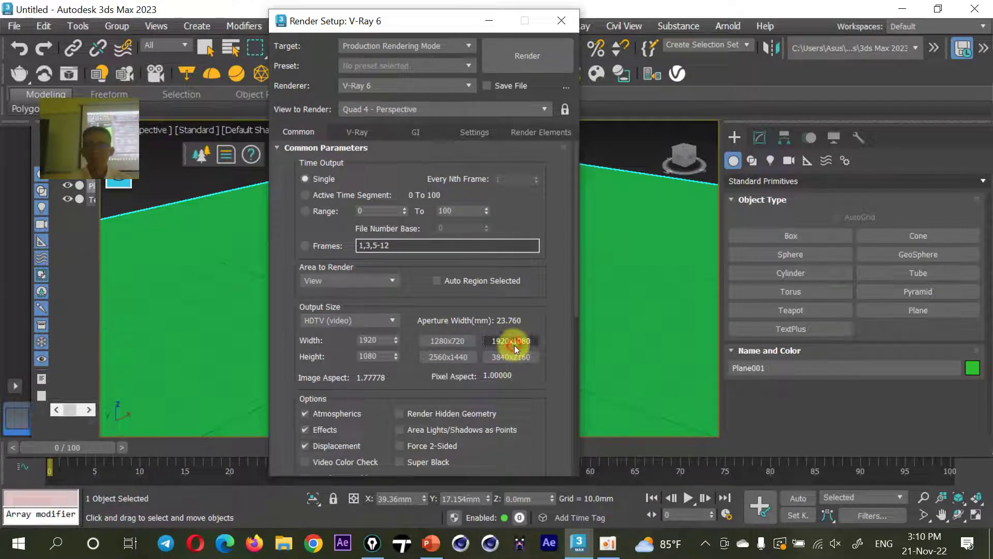
left_click(561, 21)
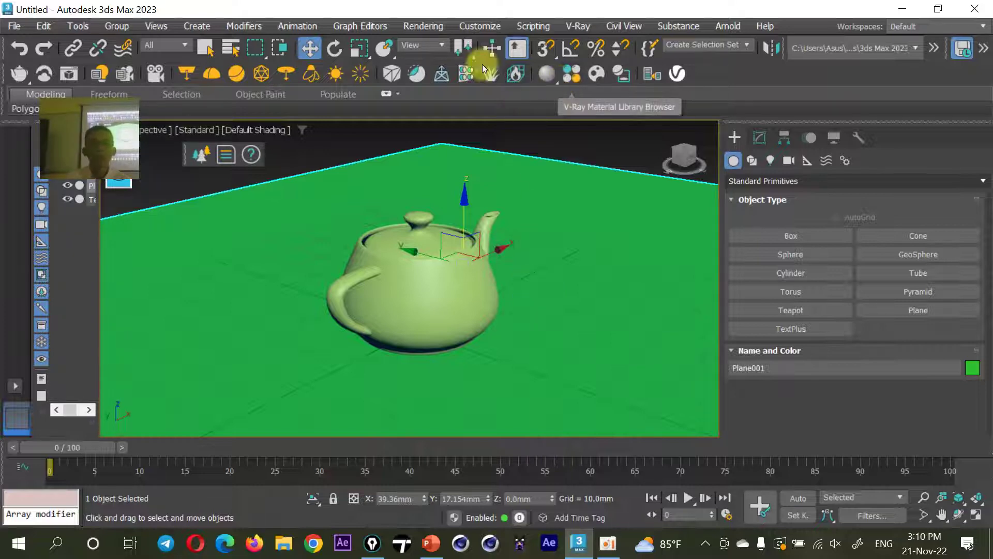
left_click(421, 29)
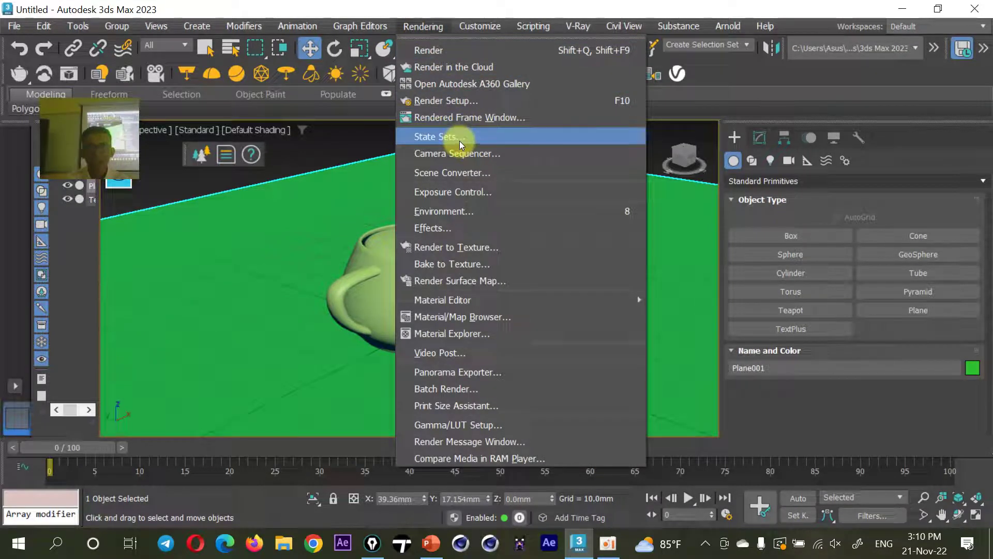
mouse_move(486, 299)
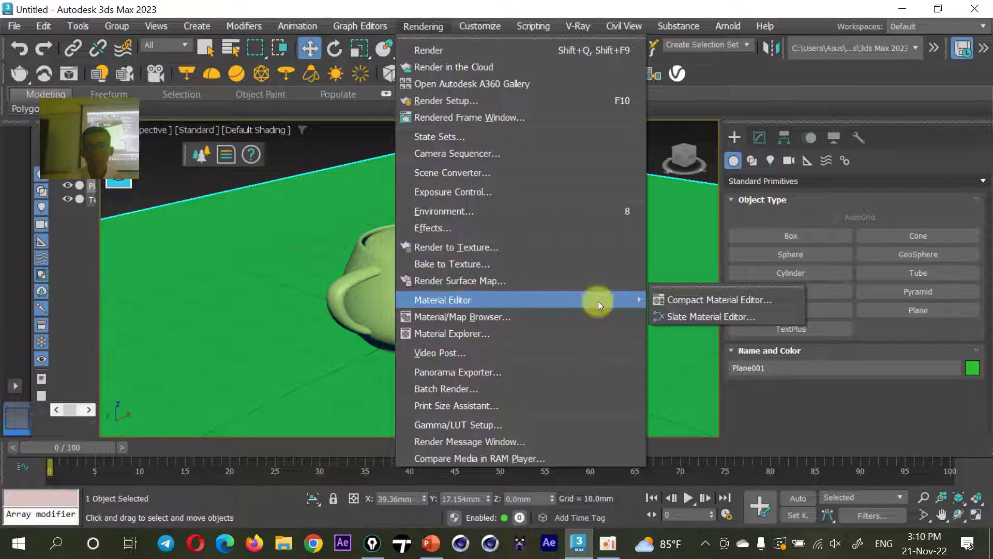
left_click(745, 299)
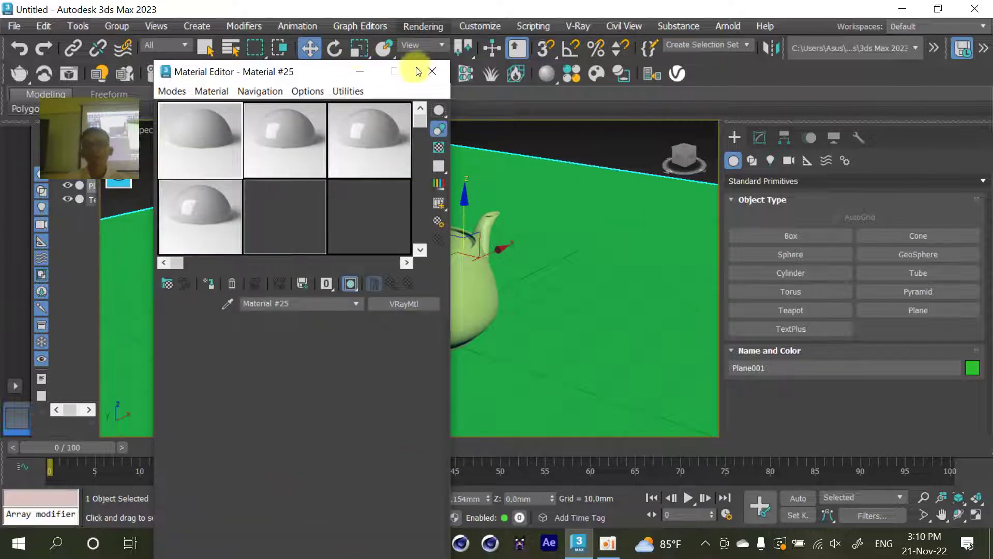
left_click(431, 73)
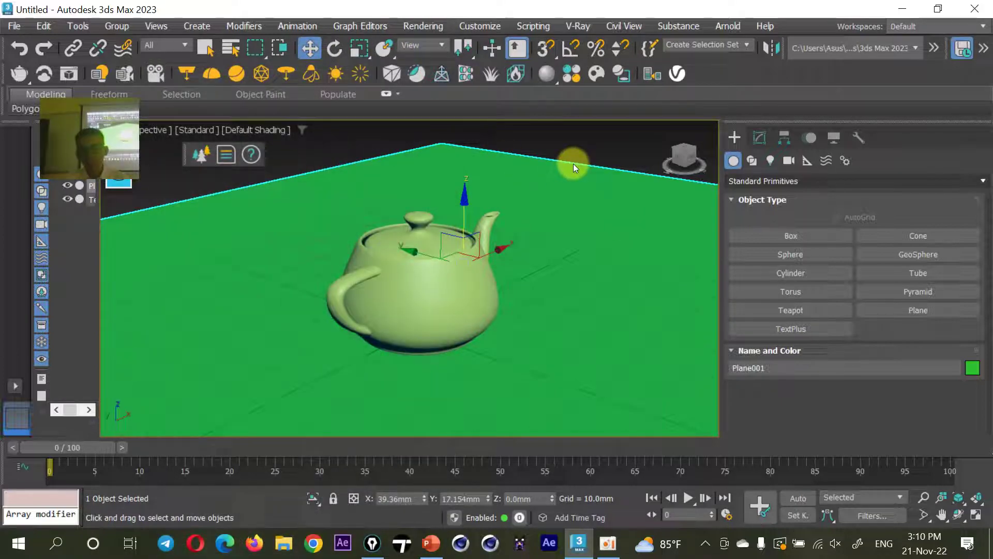
key("m")
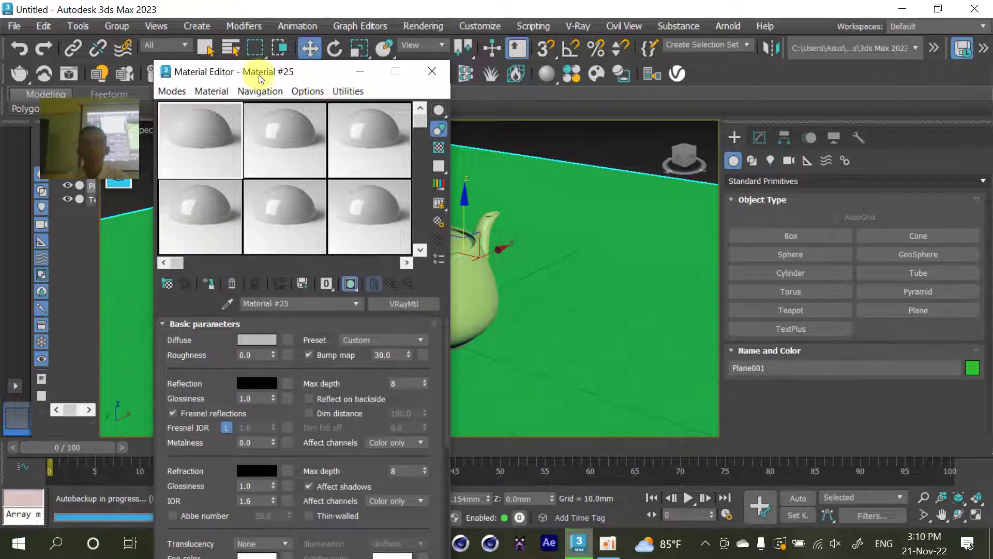
left_click_drag(261, 76, 257, 73)
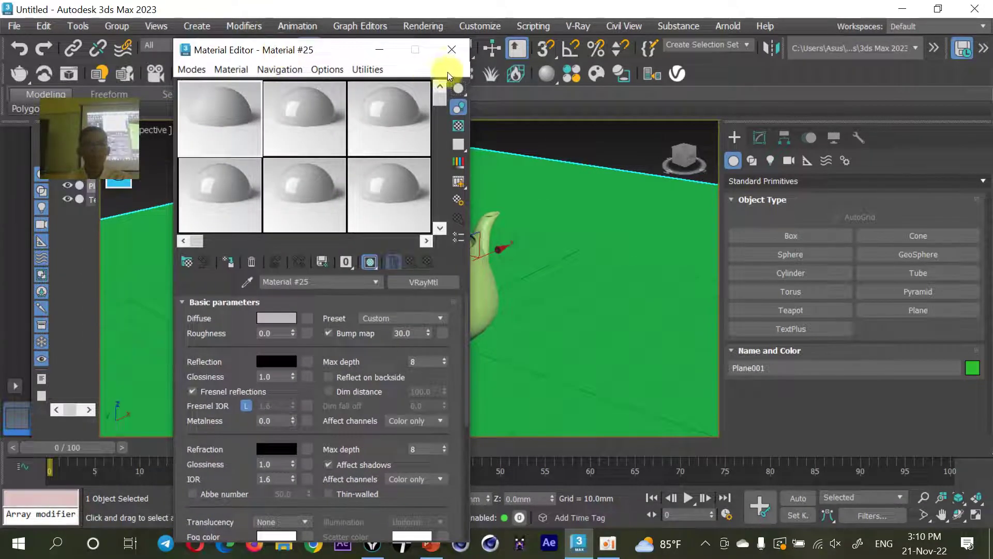
left_click(428, 68)
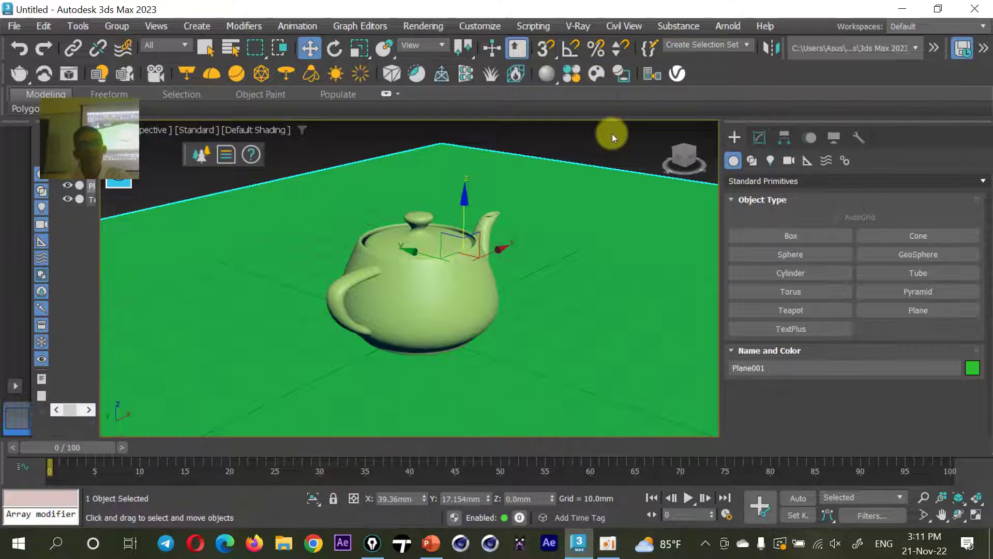
key("m")
mouse_move(293, 45)
left_mouse_down()
mouse_move(206, 57)
mouse_move(306, 53)
left_mouse_up()
scroll(254, 362, "down", 1)
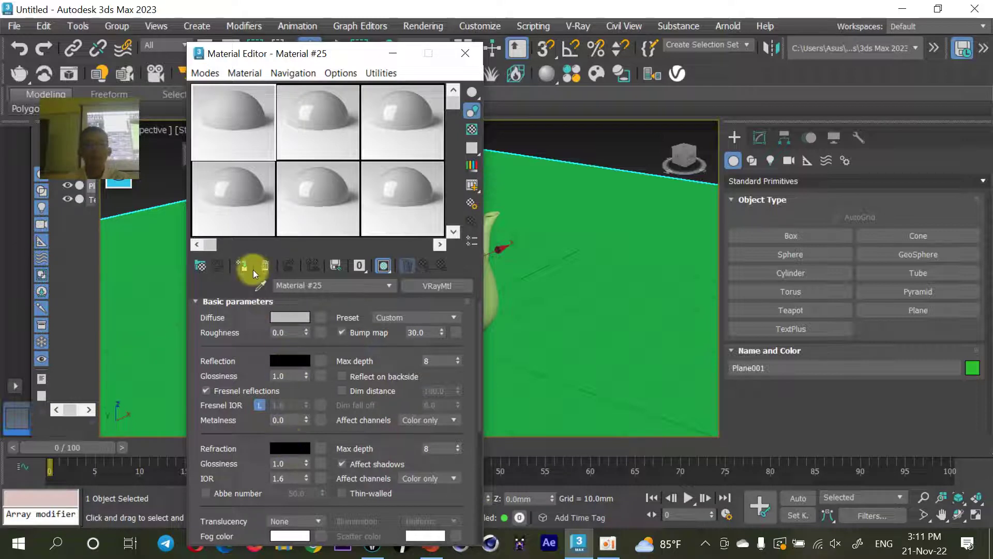
left_click_drag(337, 50, 172, 61)
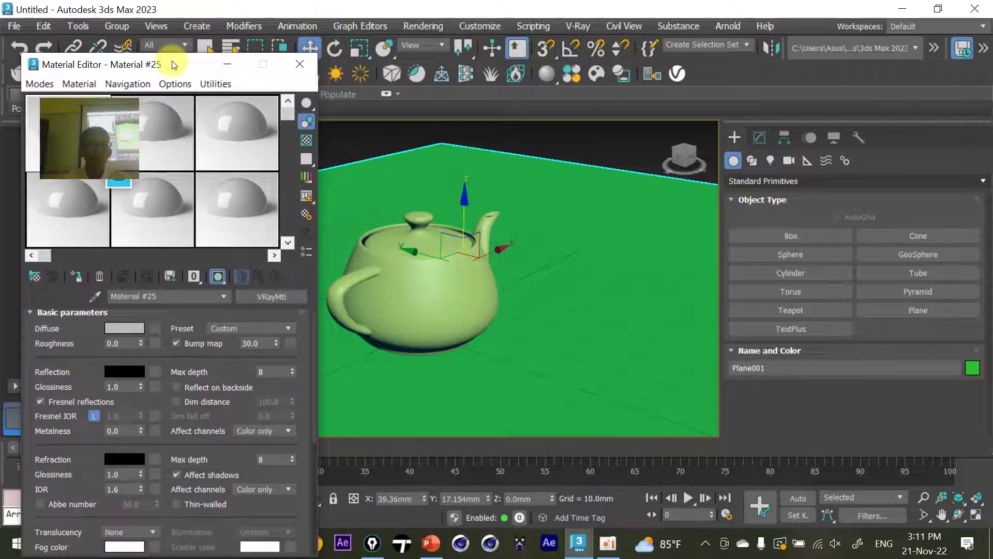
key("ctrl+F1")
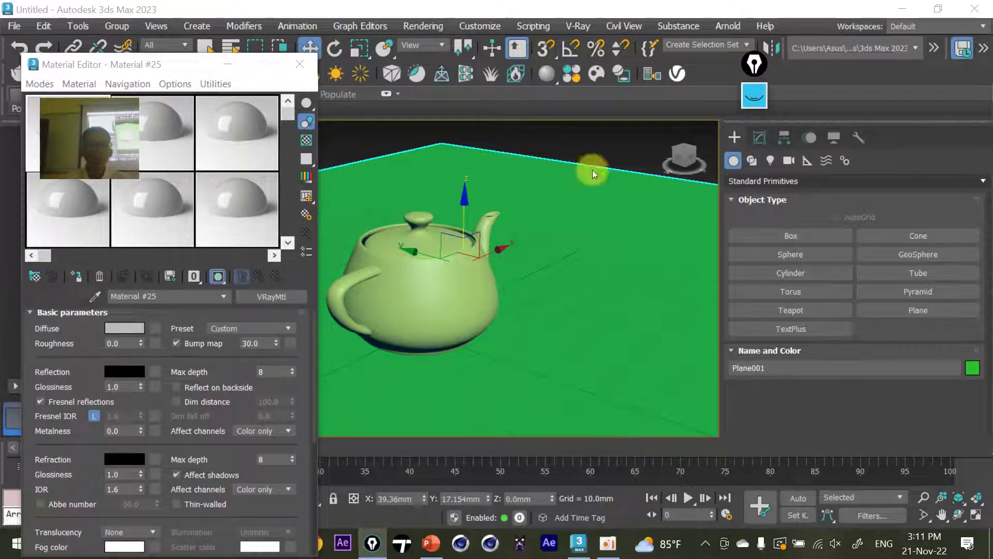
scroll(82, 342, "up", 1)
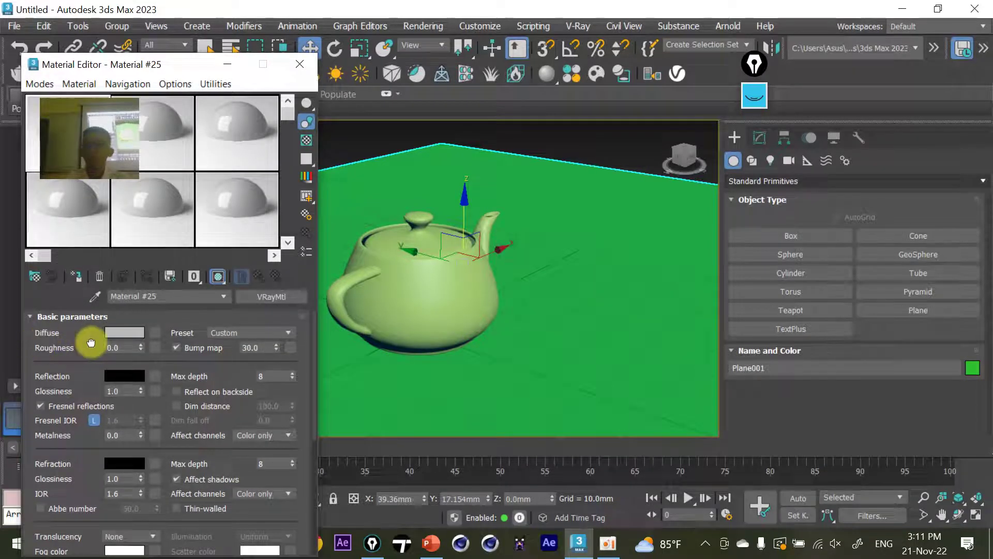
left_click(53, 317)
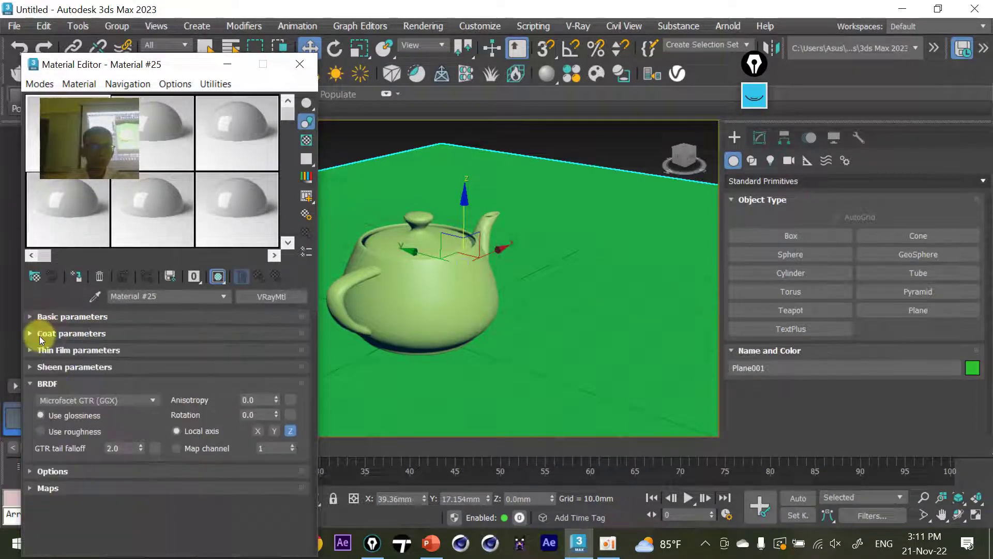
left_click(57, 317)
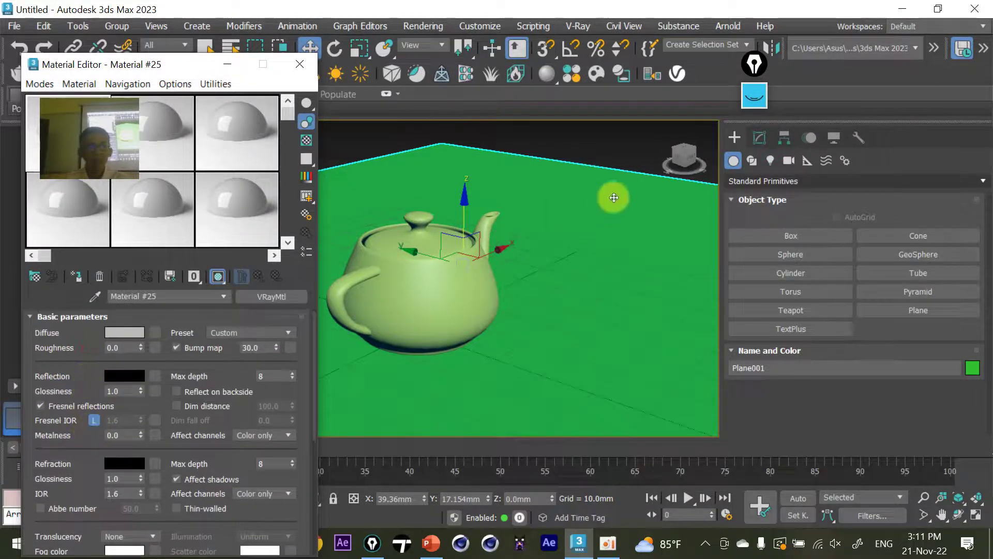
left_click(754, 96)
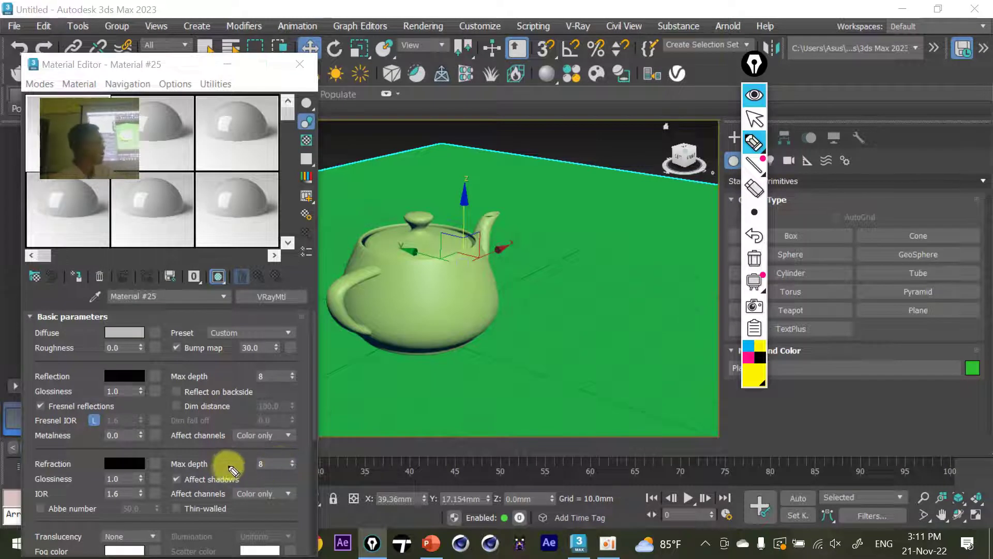
mouse_move(33, 359)
left_mouse_down()
mouse_move(215, 365)
mouse_move(306, 339)
mouse_move(142, 319)
mouse_move(30, 339)
mouse_move(50, 430)
mouse_move(130, 448)
mouse_move(271, 444)
mouse_move(189, 372)
mouse_move(32, 370)
left_mouse_up()
left_click(756, 365)
left_click(754, 372)
mouse_move(74, 457)
left_mouse_down()
mouse_move(27, 497)
mouse_move(270, 483)
mouse_move(45, 444)
left_mouse_up()
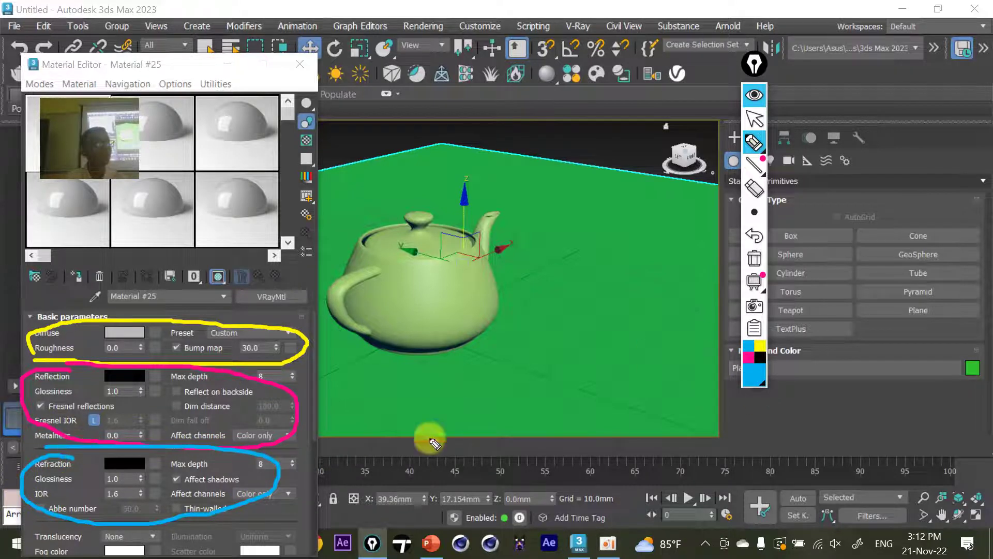
left_click(755, 95)
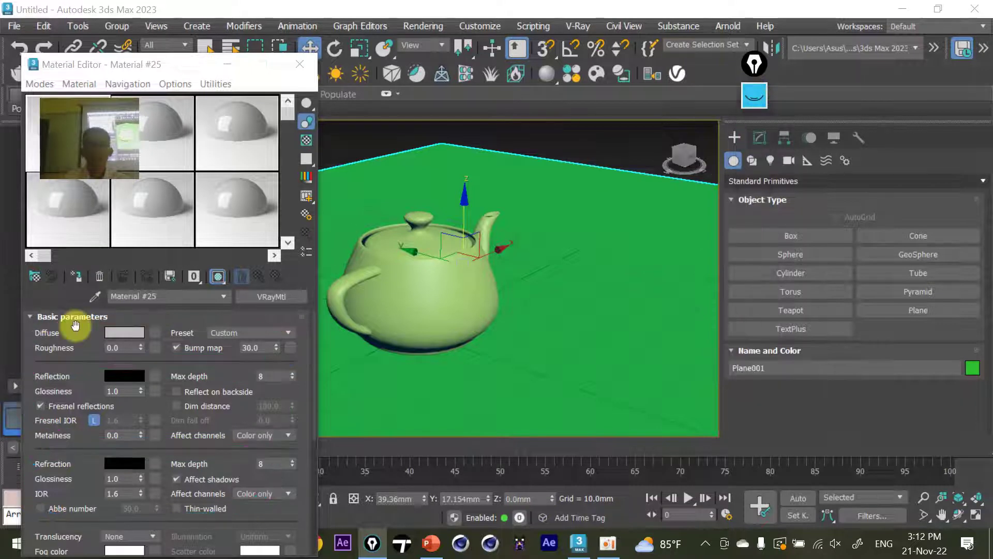
Set Material #25's diffuse to pink (212, 35, 172) and drag it onto the teapot
left_click(126, 334)
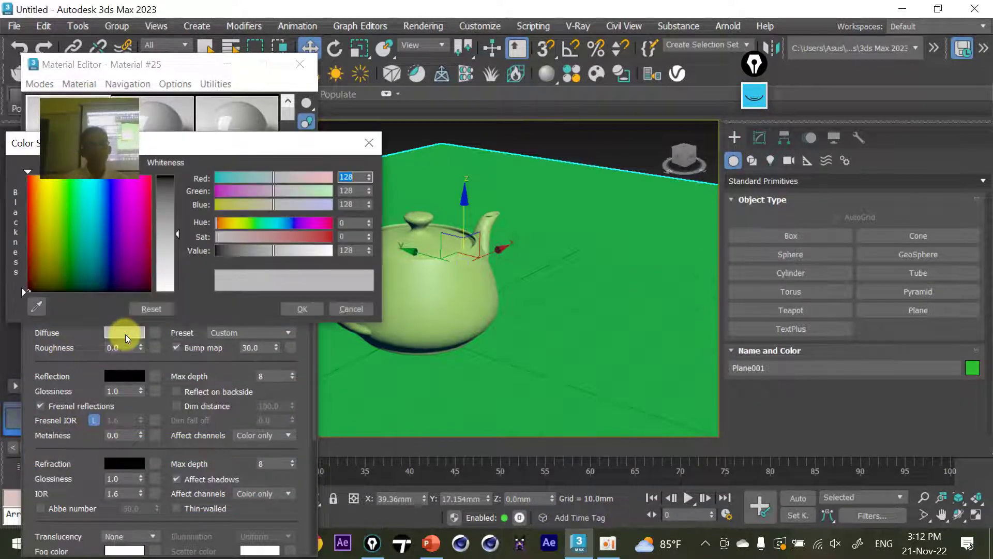
left_click_drag(212, 151, 457, 89)
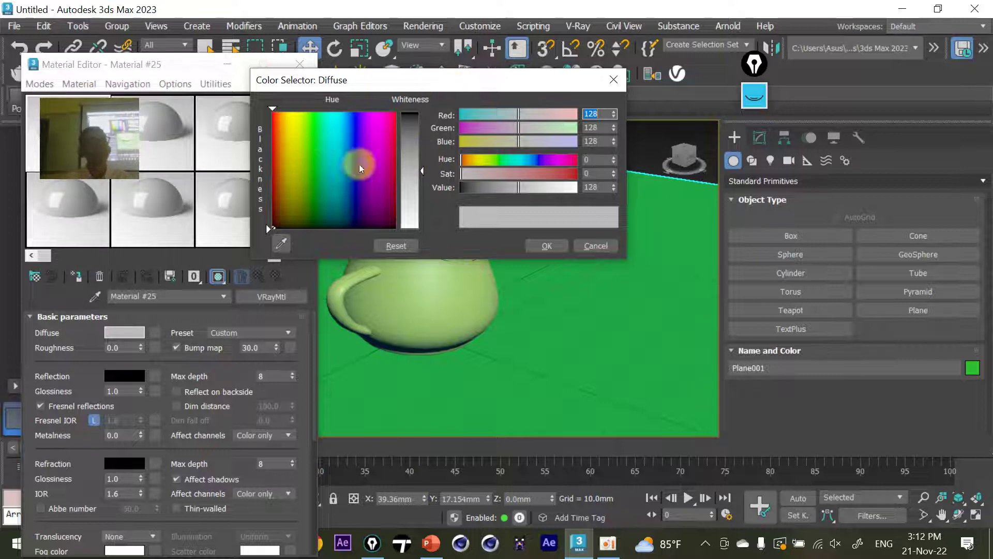
mouse_move(375, 150)
left_mouse_down()
mouse_move(362, 172)
mouse_move(350, 127)
left_mouse_up()
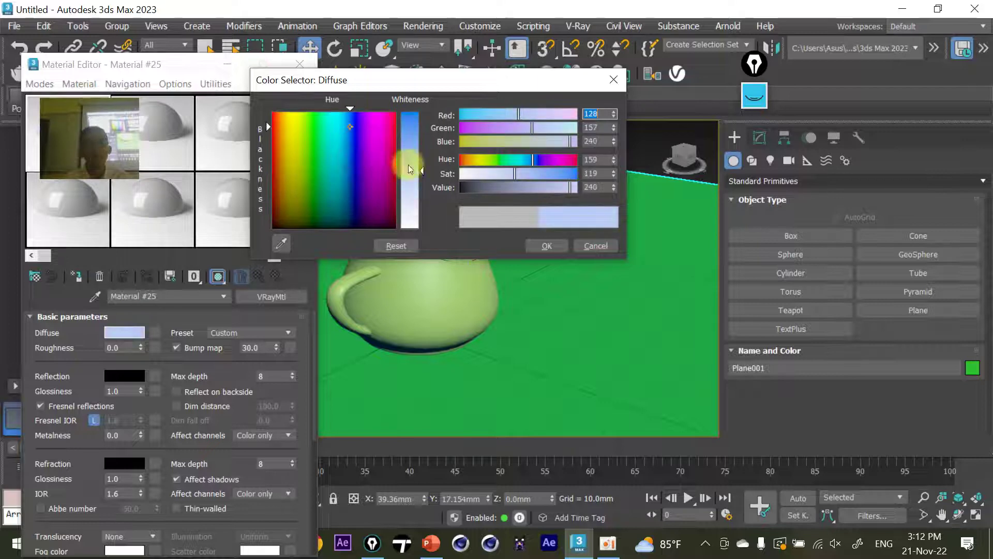
left_click_drag(407, 163, 416, 128)
left_click_drag(357, 170, 368, 201)
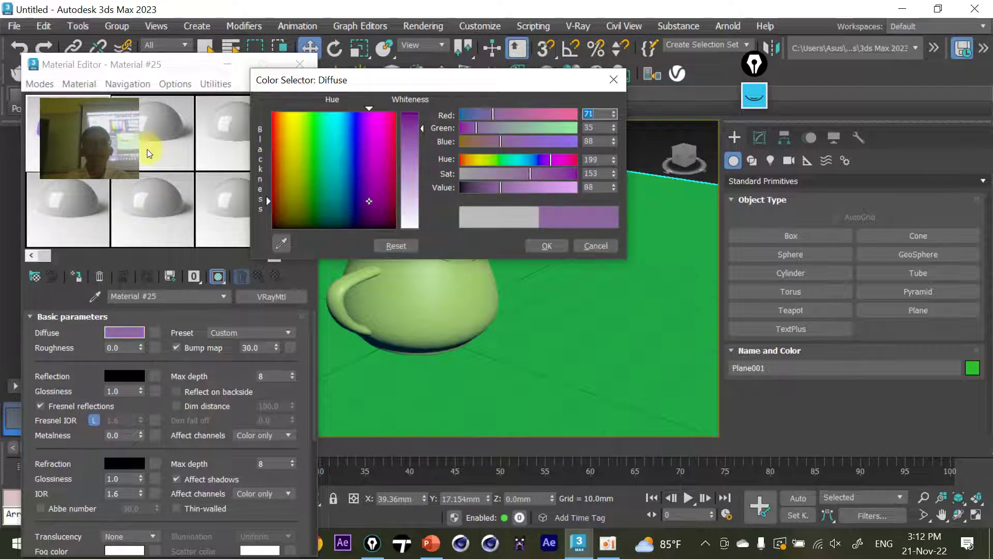
left_click_drag(382, 155, 380, 136)
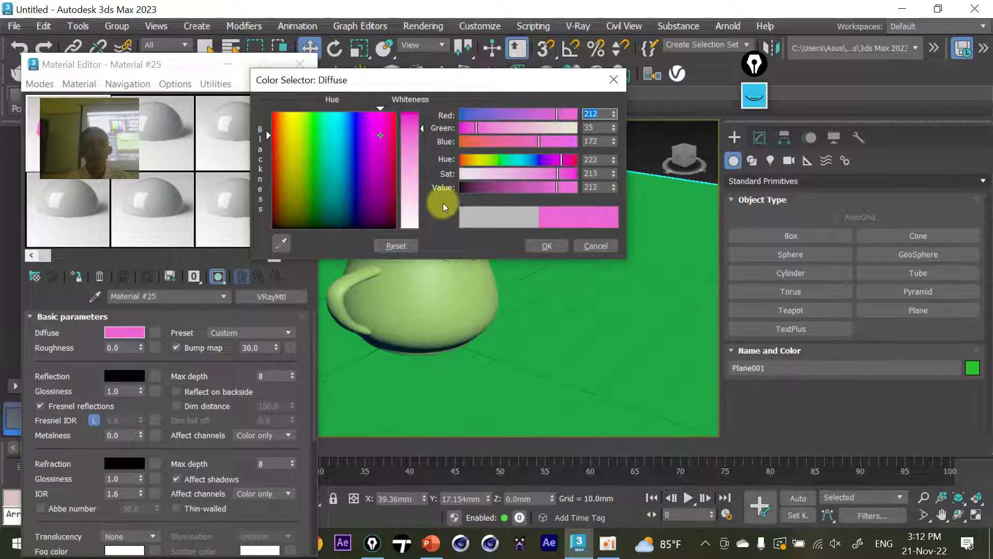
left_click(546, 246)
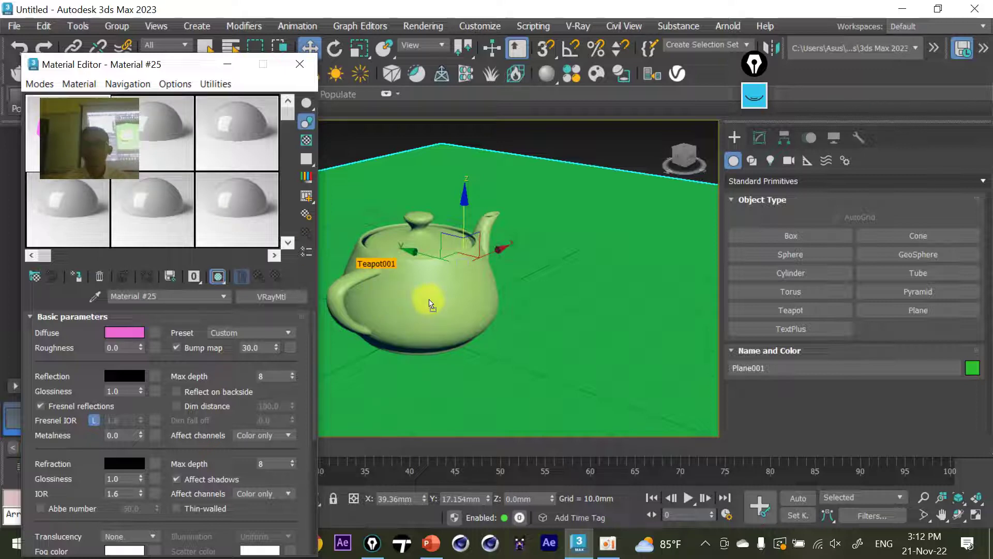
left_click_drag(429, 304, 429, 298)
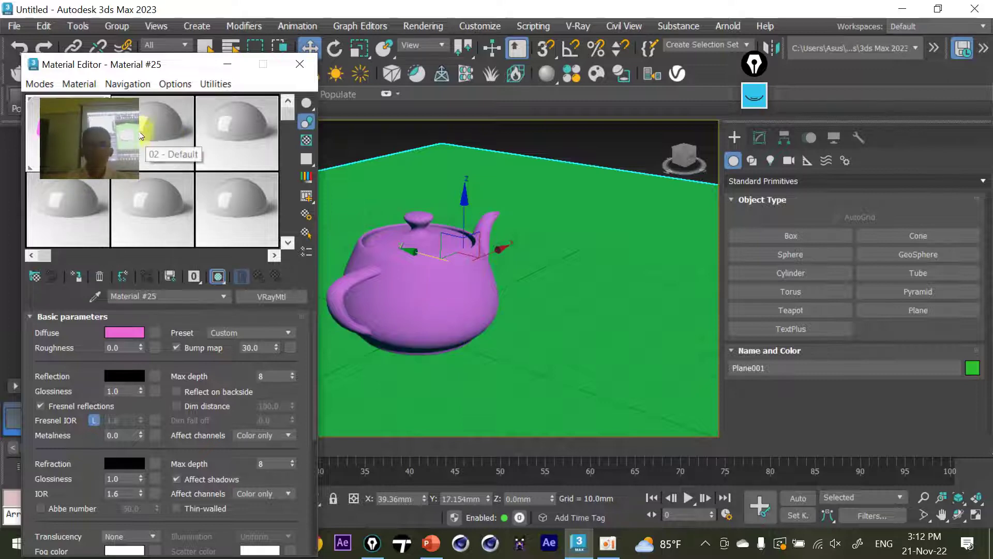
Convert the second material slot, 02 - Default, to a VRayMtl
left_click(158, 143)
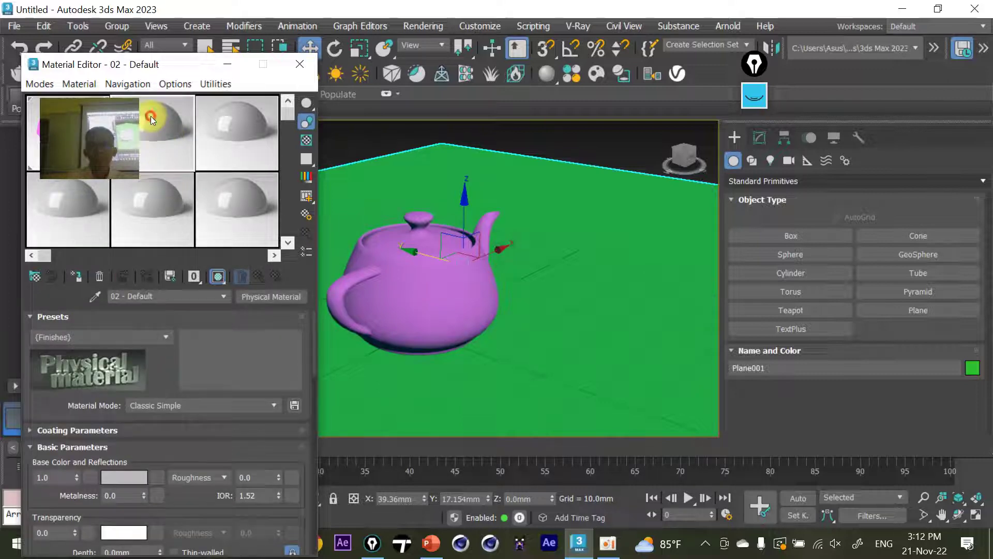
left_click(279, 300)
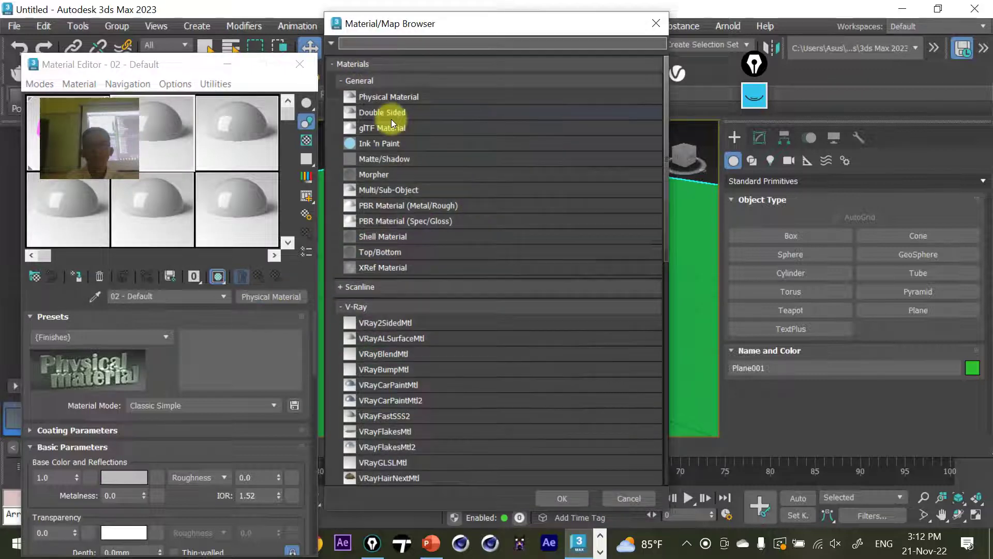
scroll(377, 427, "down", 1)
scroll(379, 423, "down", 3)
scroll(380, 392, "down", 3)
scroll(386, 372, "up", 3)
left_click(355, 201)
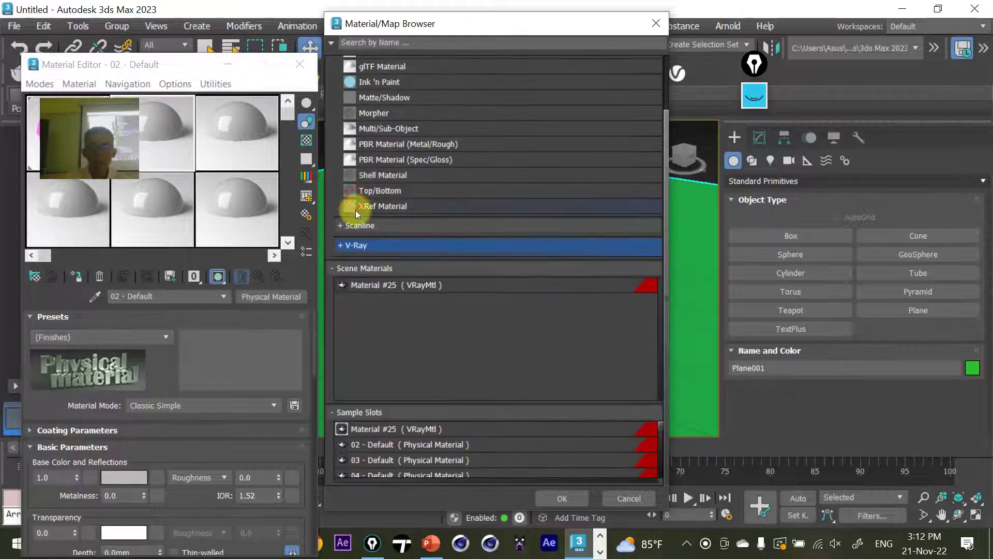
left_click(357, 246)
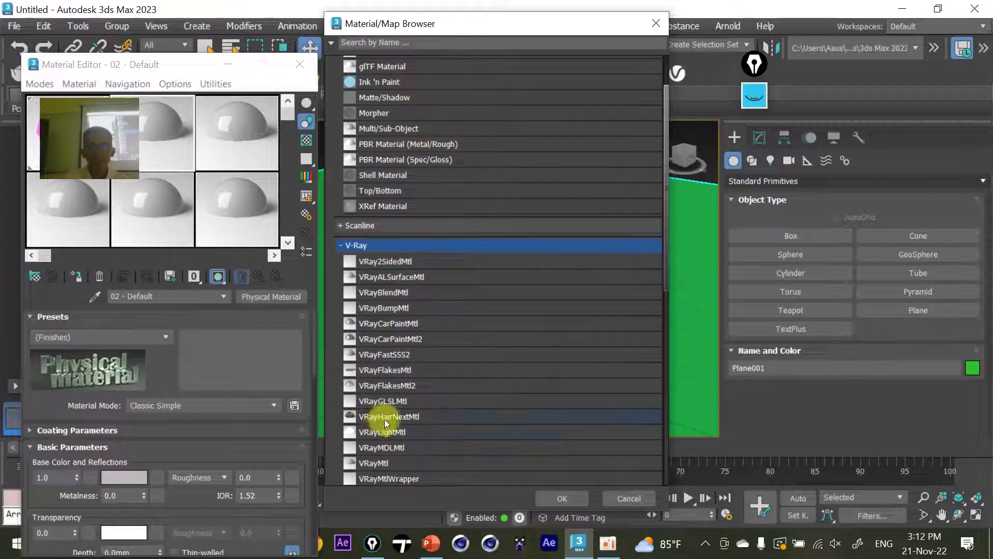
scroll(386, 418, "up", 3)
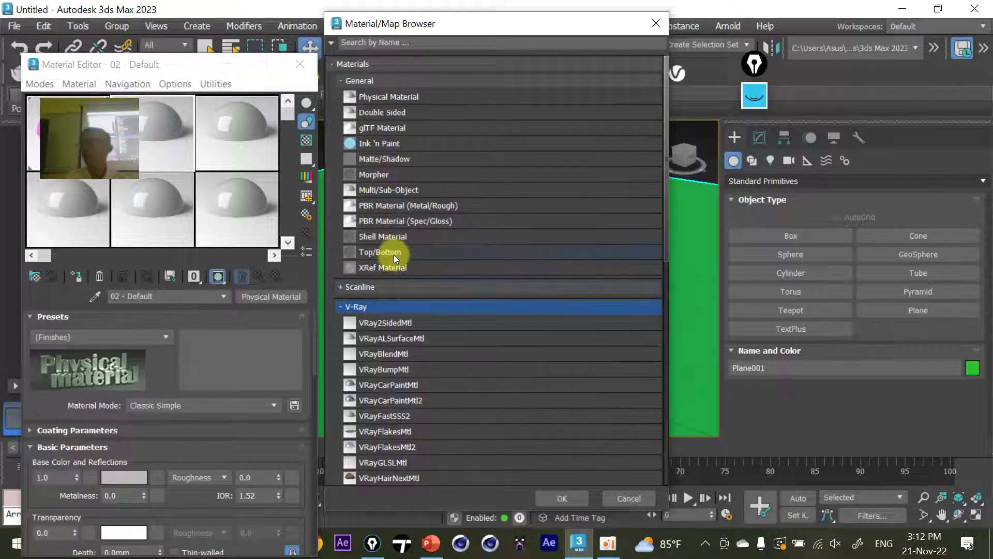
scroll(382, 374, "down", 3)
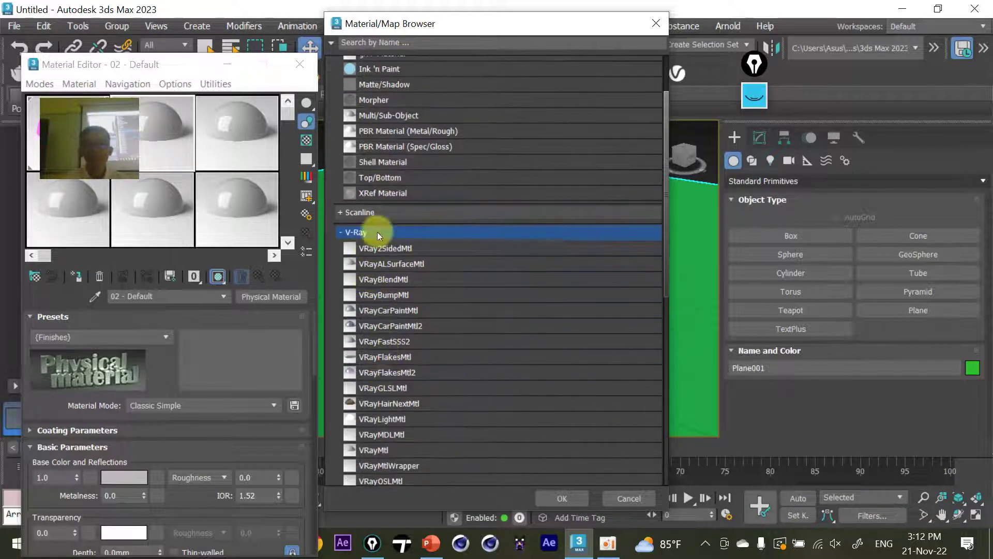
scroll(377, 243, "down", 2)
scroll(376, 274, "down", 2)
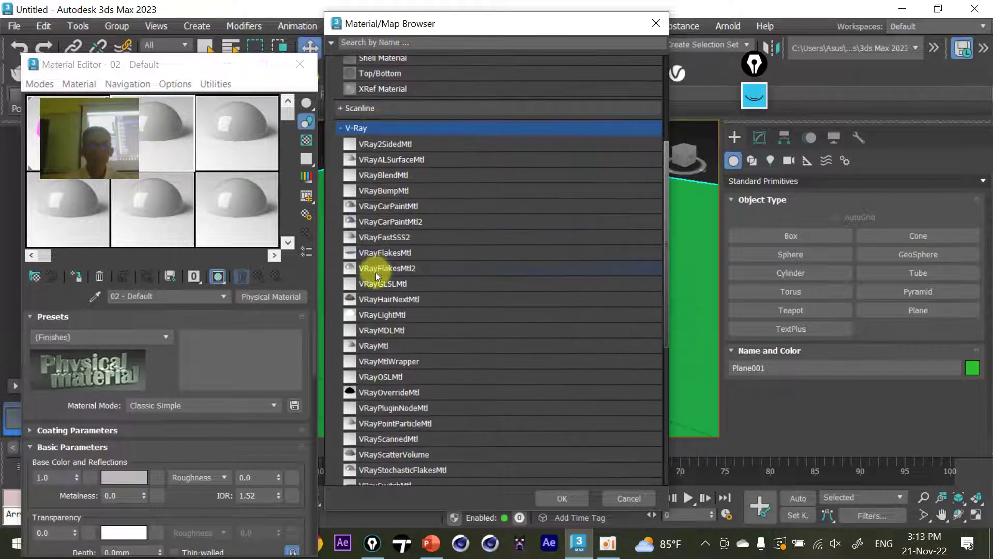
left_click(379, 347)
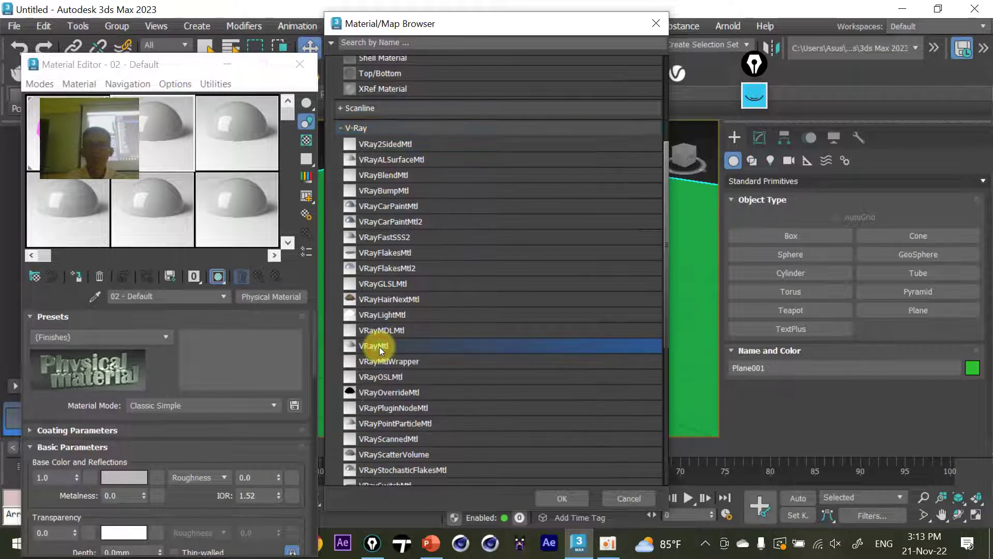
left_click(570, 498)
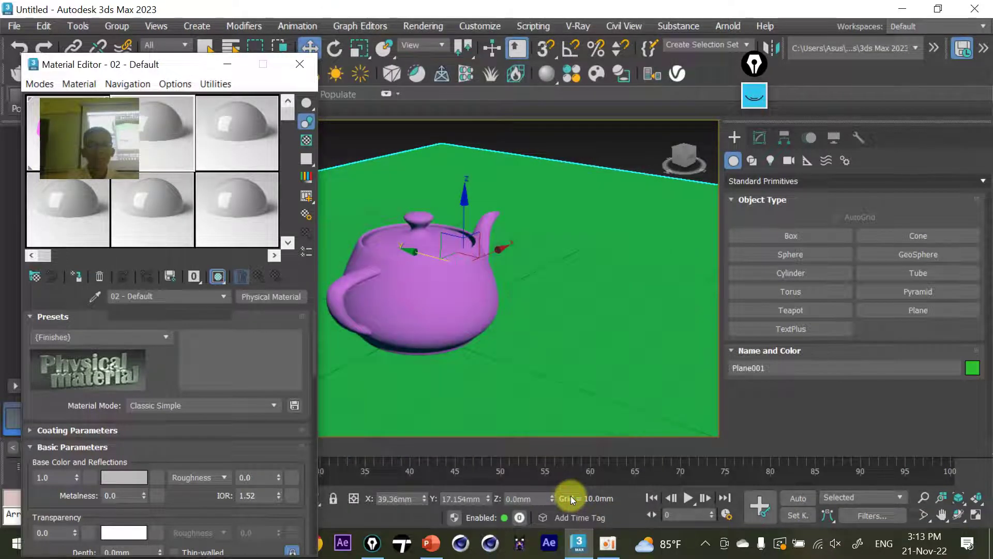
Give 02 - Default a mint diffuse colour and apply it to the ground plane
left_click(32, 129)
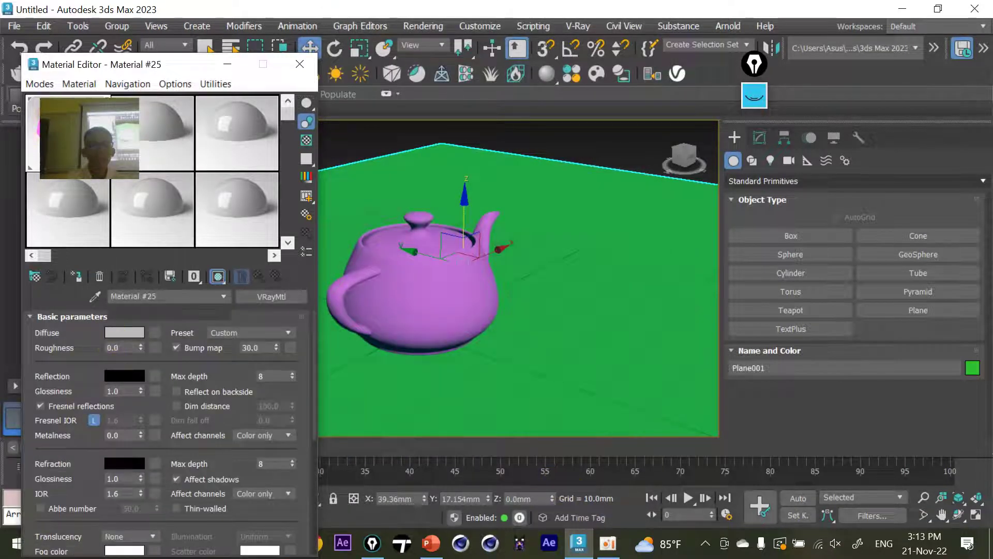
left_click(145, 130)
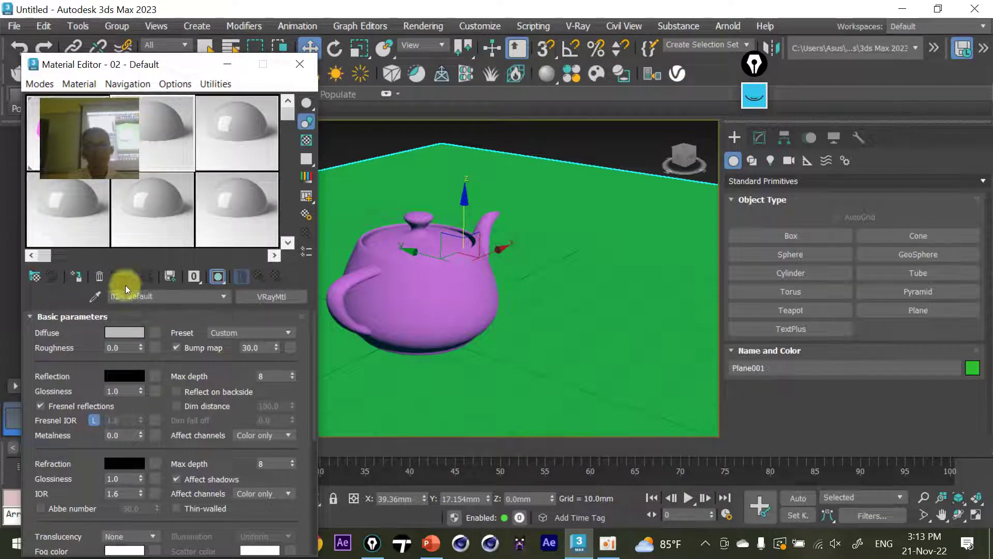
left_click(120, 334)
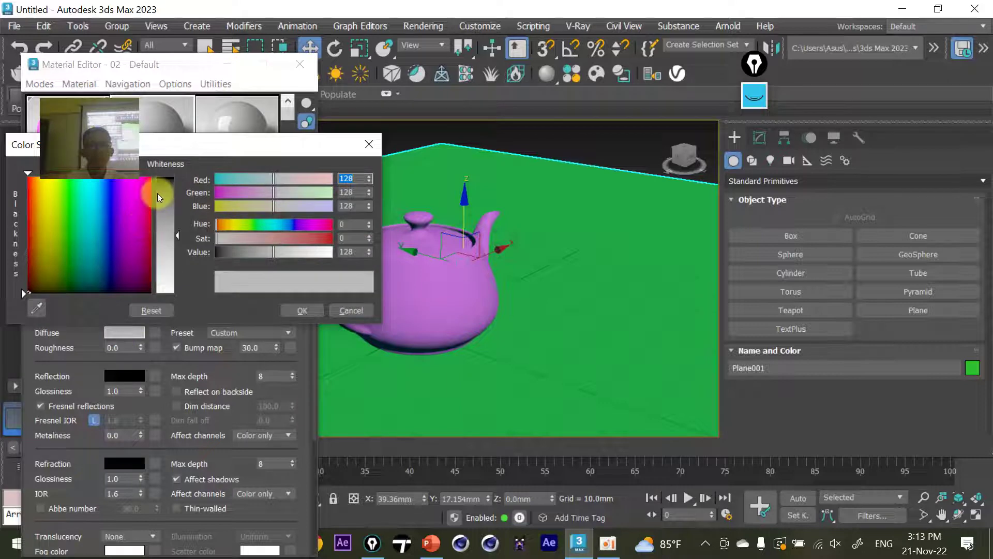
left_click(101, 213)
left_click(309, 306)
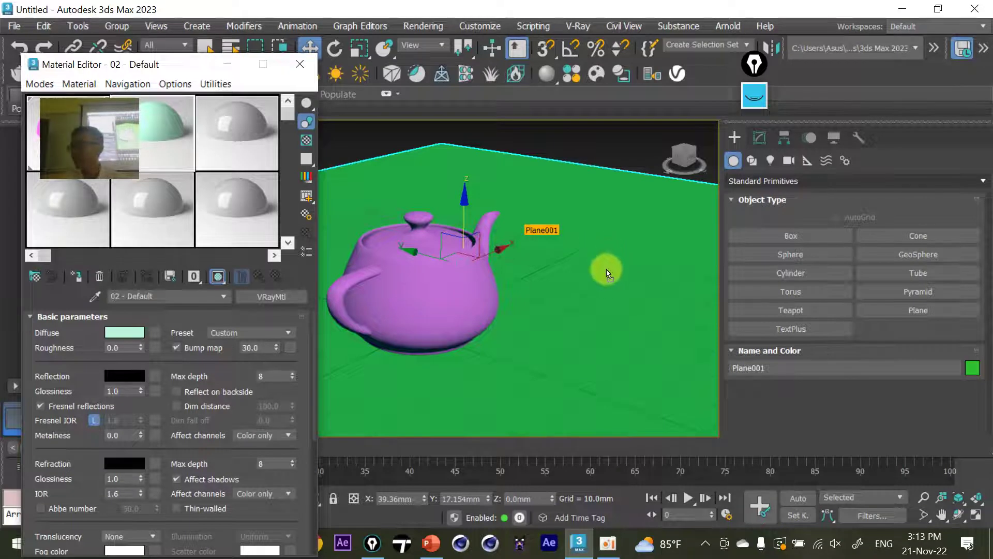
left_click_drag(609, 271, 623, 277)
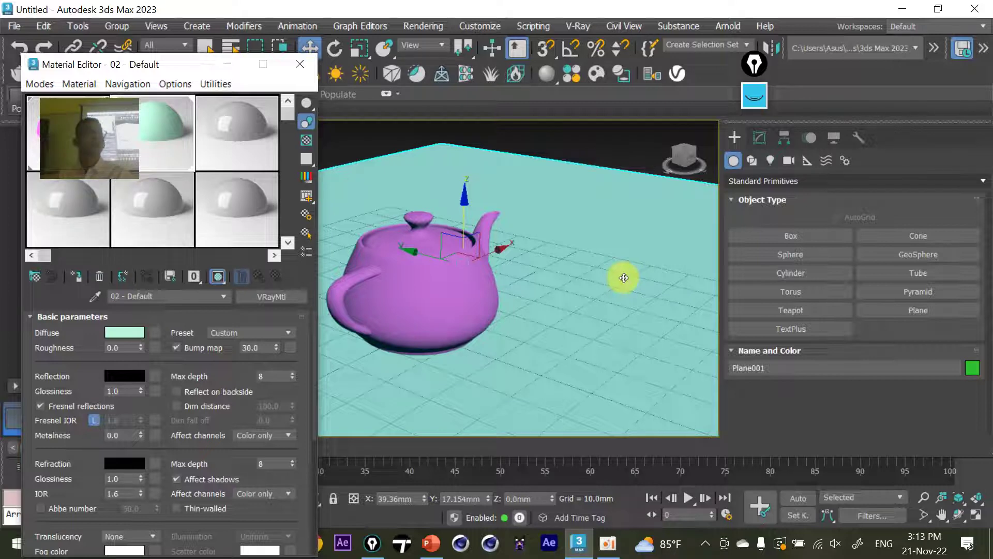
left_click(807, 328)
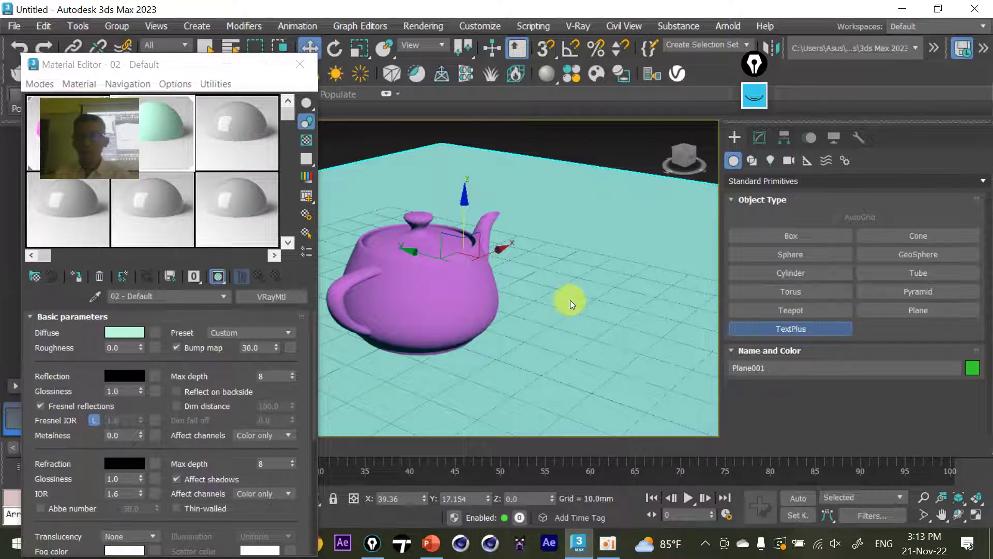
Place a TextPlus object beside the teapot and stand it upright
left_click(581, 284)
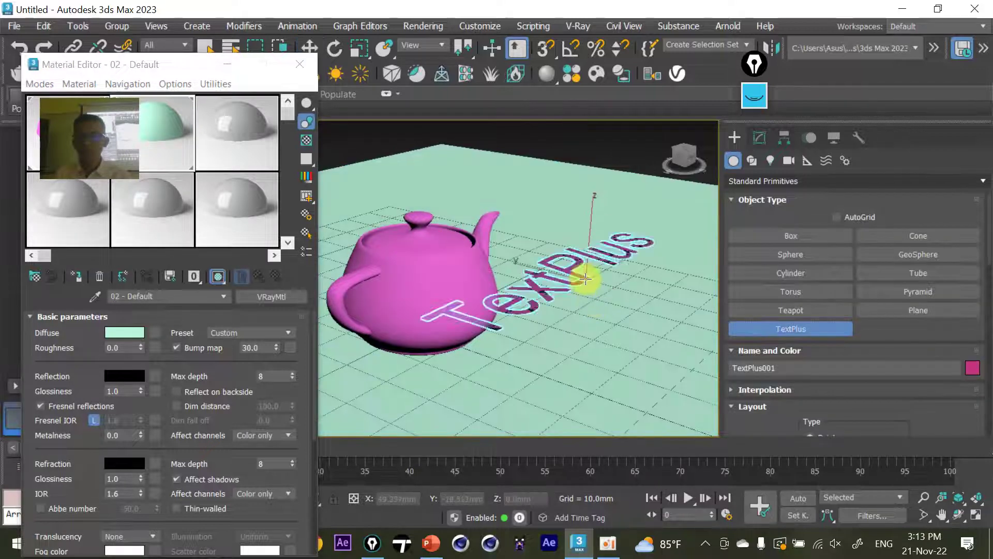
mouse_move(585, 271)
left_mouse_down()
mouse_move(633, 187)
mouse_move(632, 199)
mouse_move(609, 208)
mouse_move(595, 172)
left_mouse_up()
key("e")
key("w")
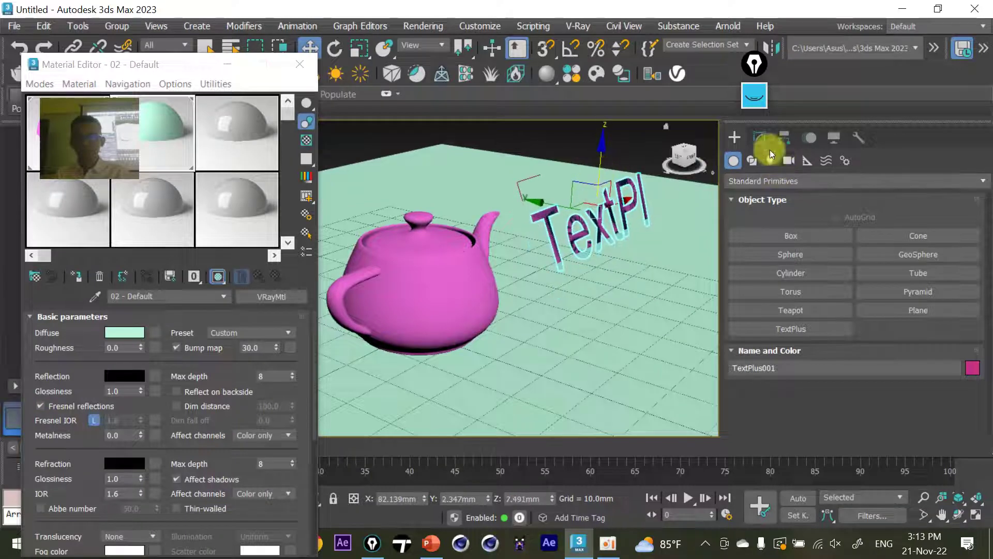
Adjust the text's Tracking, Leading and V Scale so it splits over two lines
left_click(760, 137)
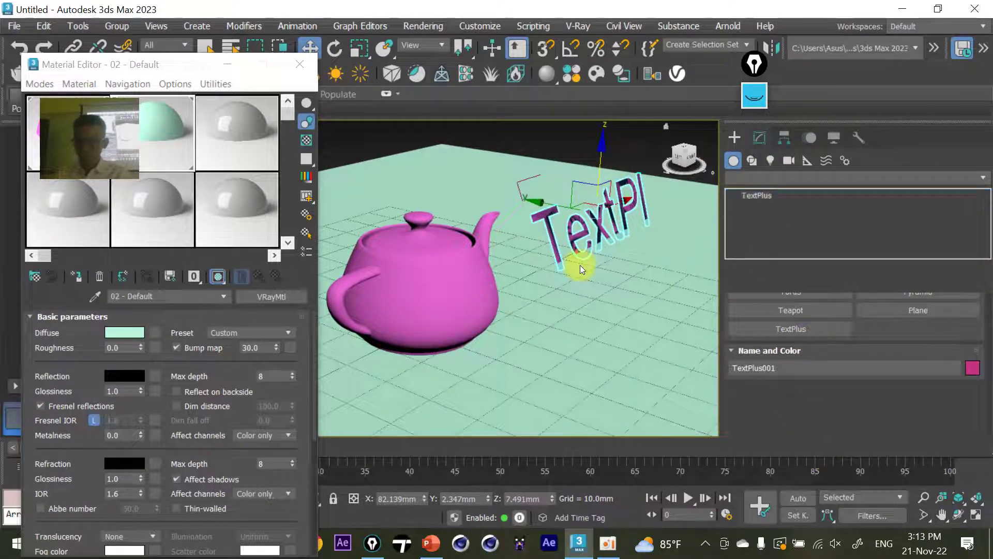
left_click_drag(905, 406, 921, 333)
scroll(921, 332, "down", 1)
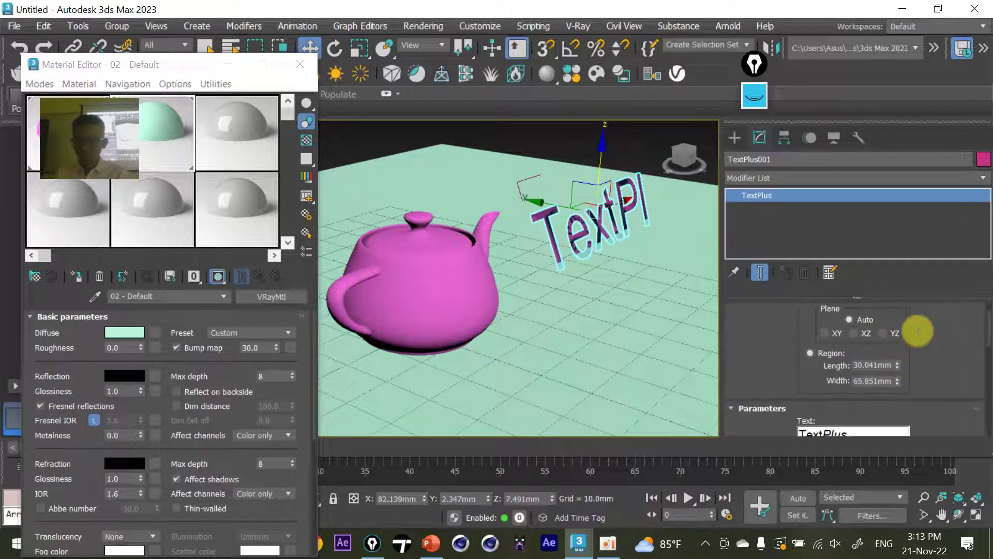
left_click_drag(922, 365, 917, 289)
scroll(931, 287, "down", 3)
scroll(933, 361, "down", 2)
left_click_drag(934, 362, 930, 299)
scroll(926, 363, "down", 2)
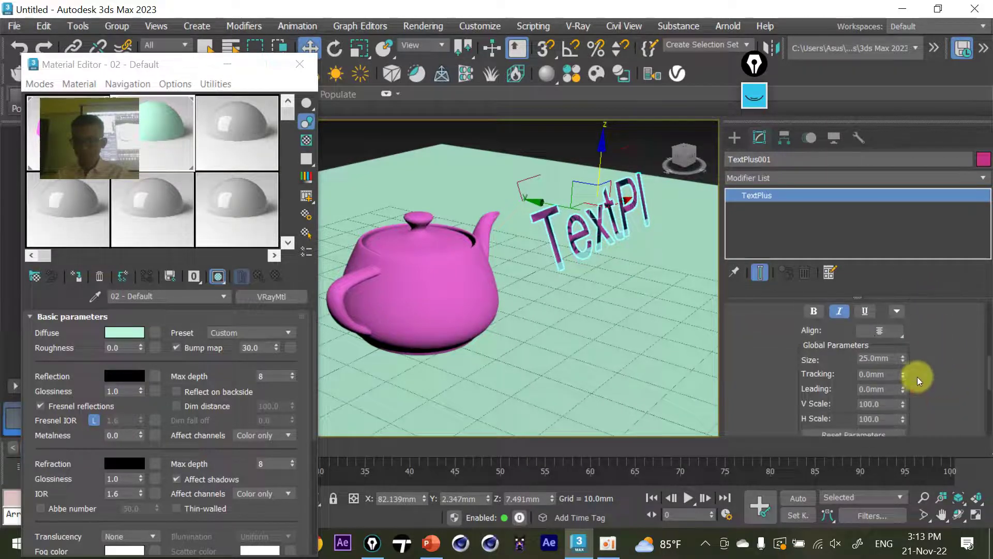
mouse_move(904, 373)
left_mouse_down()
mouse_move(882, 363)
mouse_move(876, 388)
mouse_move(909, 441)
mouse_move(903, 339)
left_mouse_up()
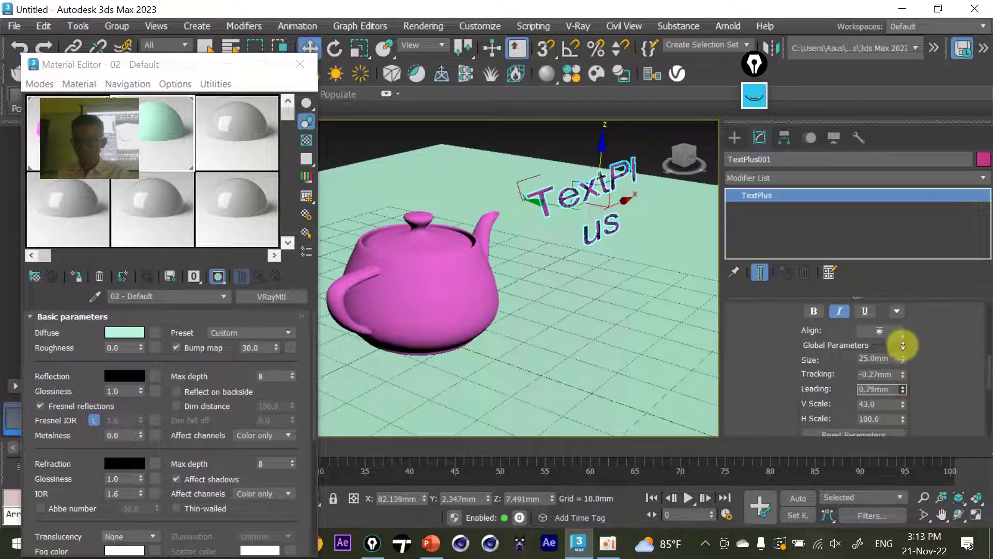
Extrude the text 2.96mm thick and orbit to inspect it
scroll(911, 362, "down", 1)
scroll(914, 373, "down", 3)
scroll(913, 373, "down", 3)
scroll(913, 373, "down", 2)
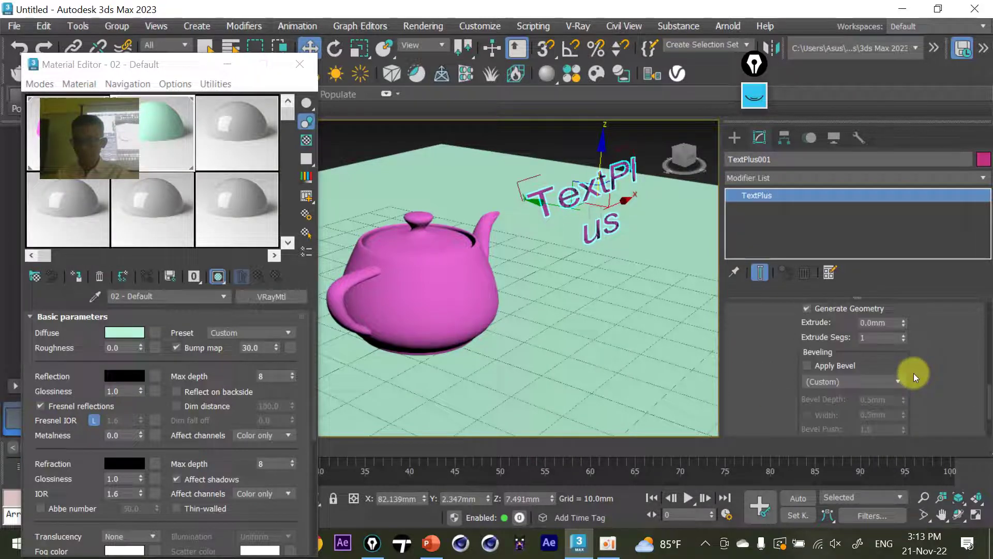
left_click_drag(904, 322, 900, 133)
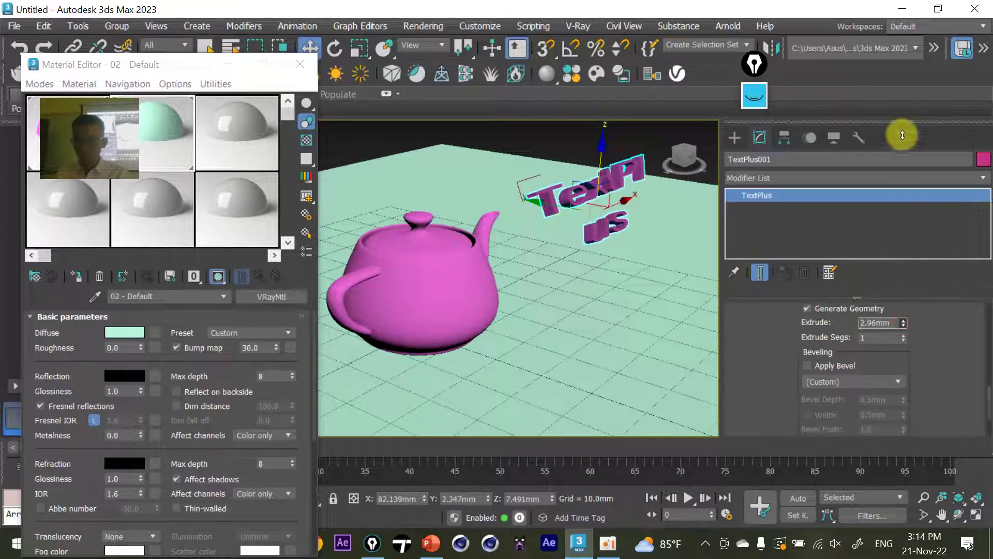
mouse_move(570, 273)
middle_mouse_down("alt")
mouse_move(522, 294)
mouse_move(475, 290)
mouse_move(575, 299)
mouse_move(516, 351)
middle_mouse_up("alt")
scroll(576, 337, "down", 1)
scroll(565, 368, "up", 3)
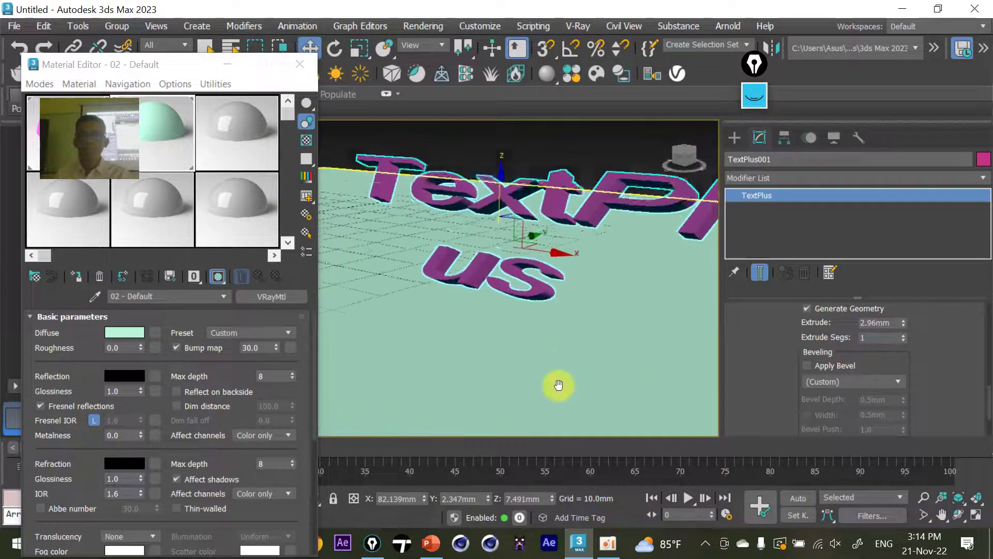
scroll(559, 391, "down", 3)
scroll(544, 383, "down", 1)
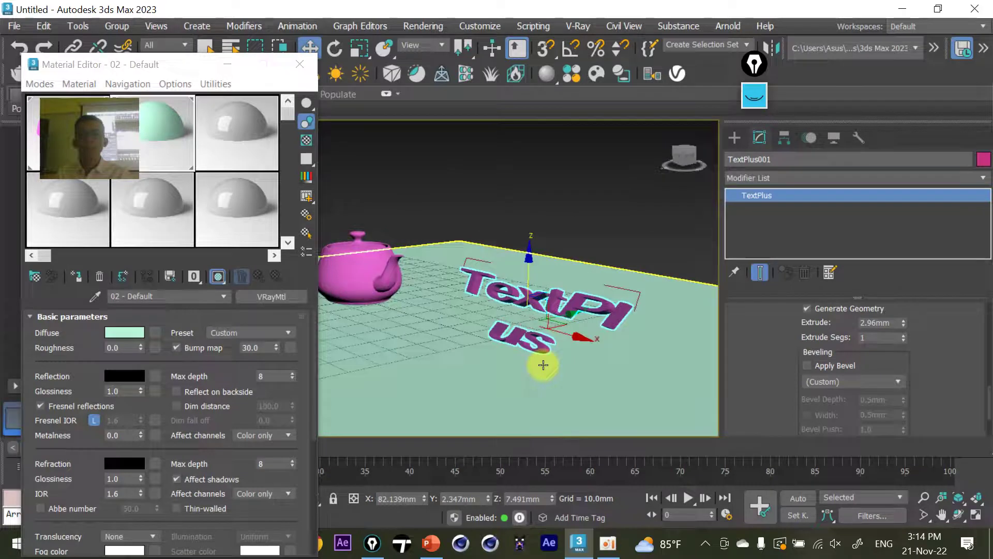
scroll(559, 346, "down", 1)
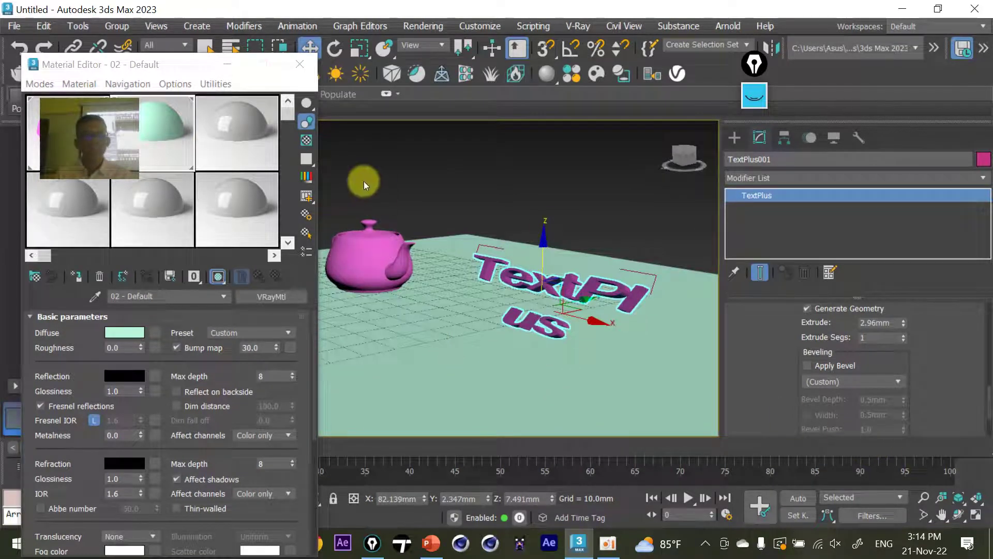
left_click(233, 120)
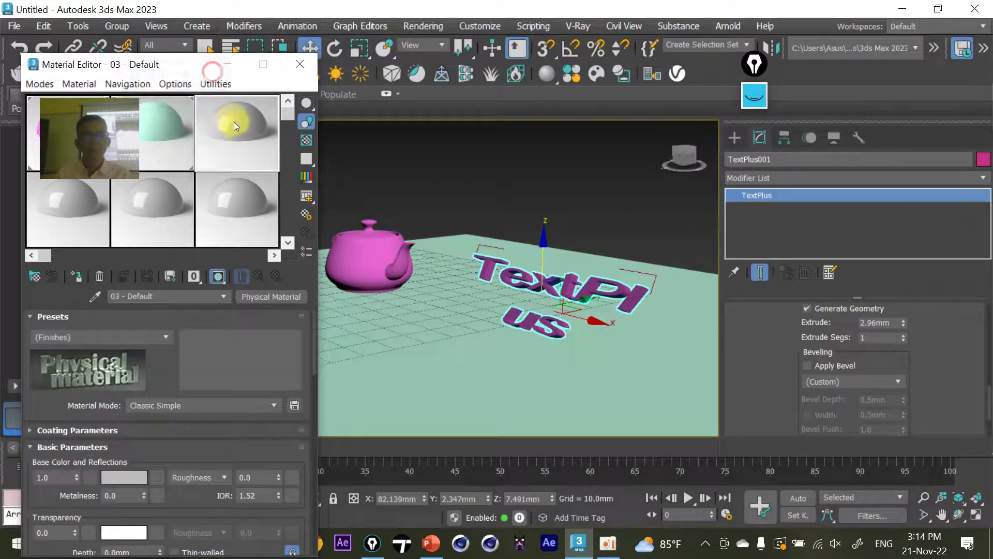
Make slot 03 a VRayMtl with pale yellow diffuse (221, 235, 128) and assign it to the text
left_click(274, 298)
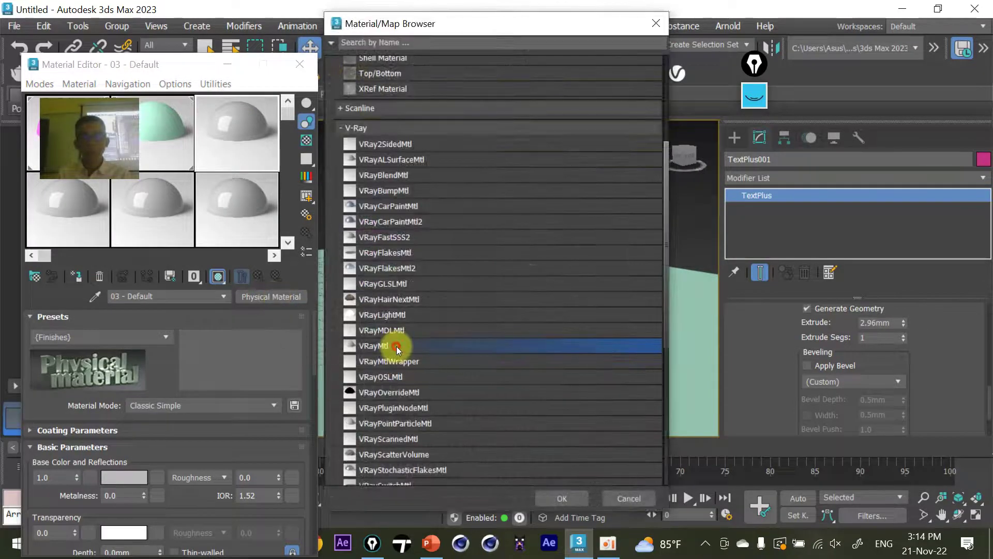
double_click(396, 346)
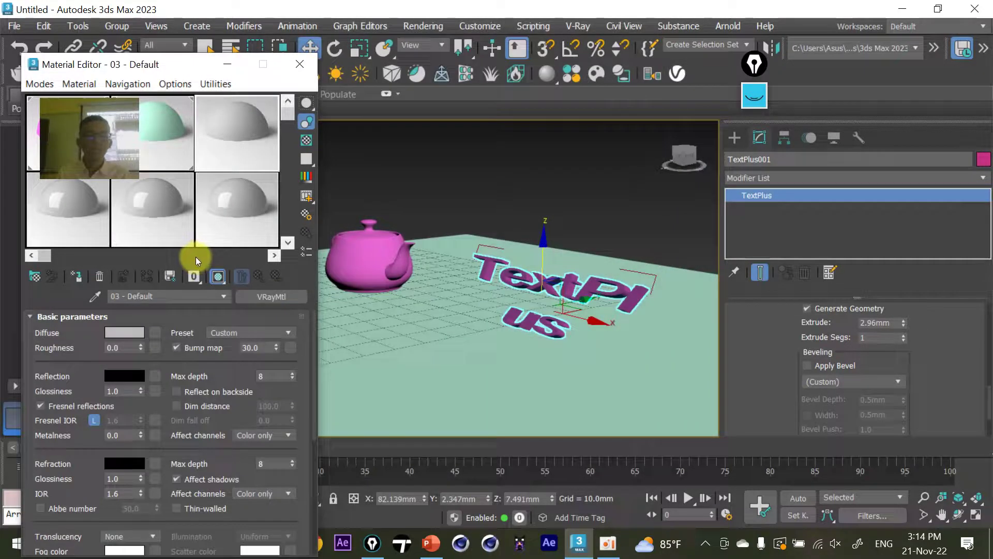
left_click(123, 331)
left_click(51, 191)
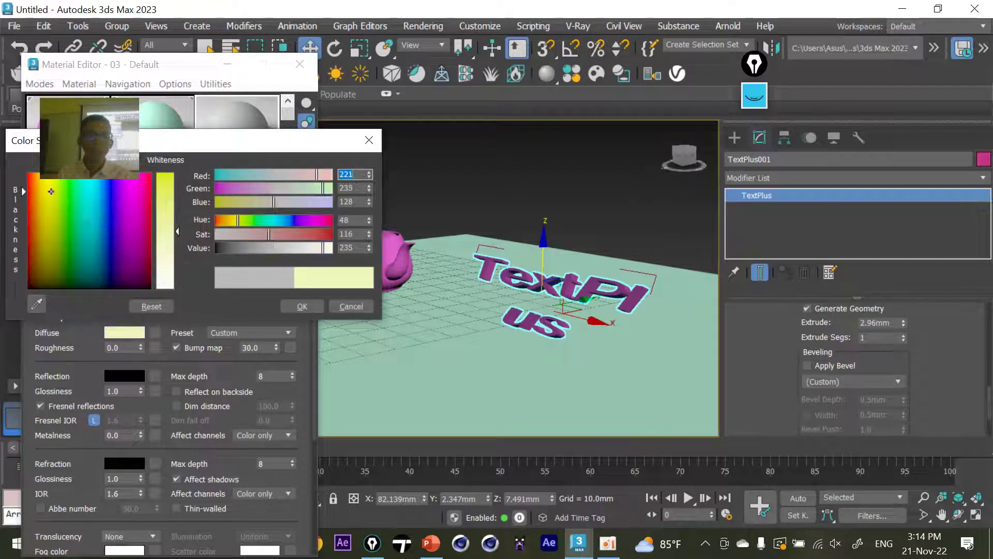
left_click(297, 306)
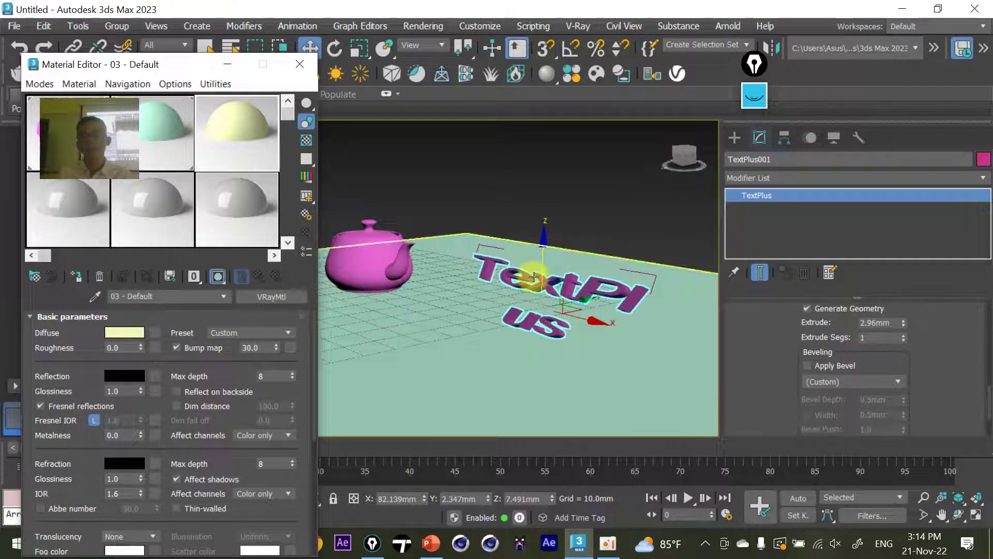
left_click_drag(182, 155, 540, 236)
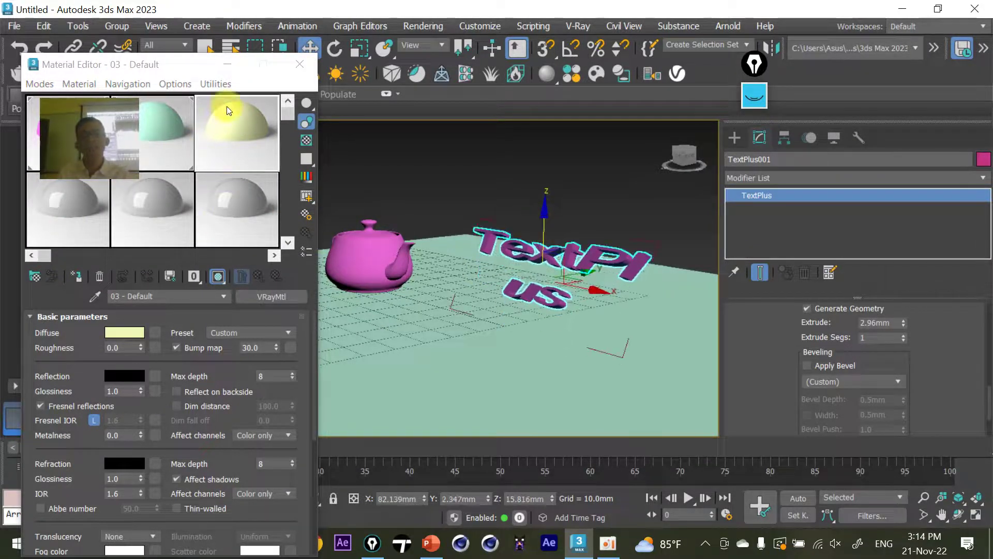
right_click(225, 119)
left_click(216, 132)
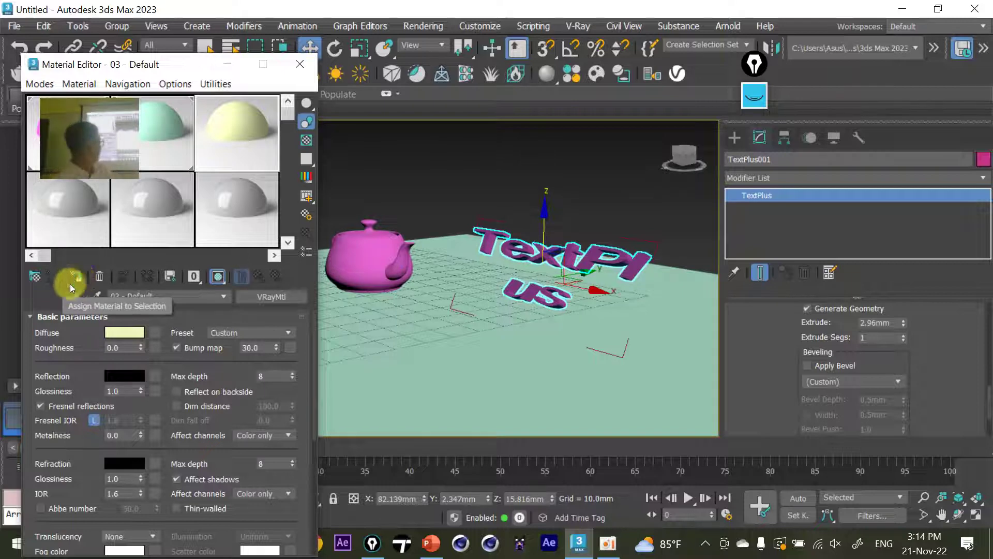
left_click(81, 277)
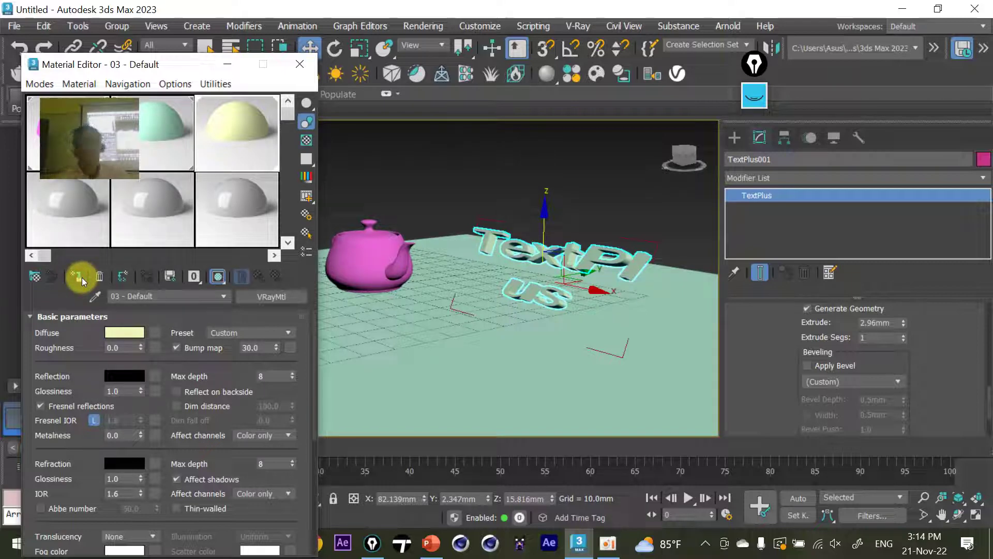
left_click_drag(939, 340, 935, 456)
Replace the TextPlus wording with the 'V-ray for 3ds max' text
scroll(830, 350, "up", 1)
scroll(842, 351, "up", 3)
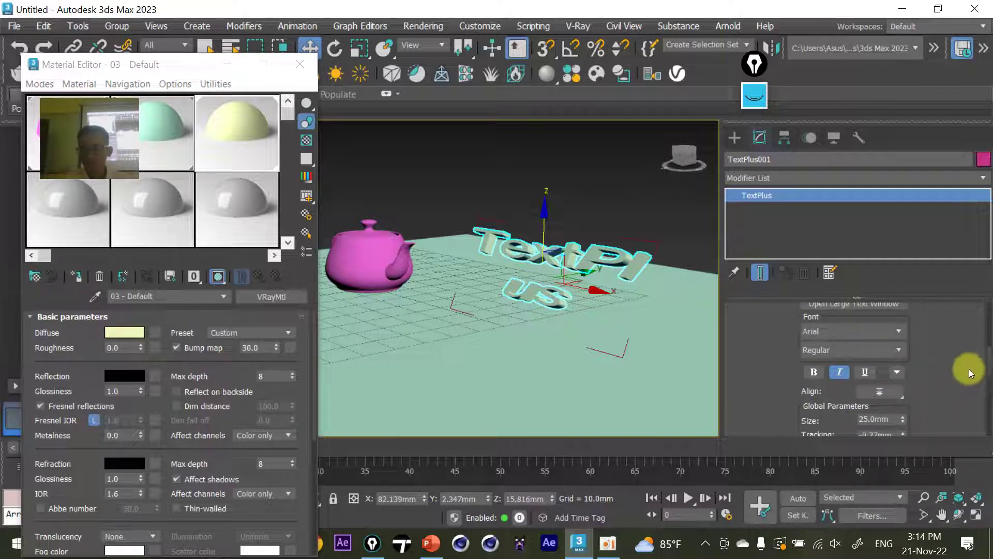
scroll(977, 315, "down", 3)
scroll(971, 330, "down", 2)
scroll(879, 362, "down", 1)
left_click(836, 392)
double_click(836, 392)
type("V-ray for 3ds max")
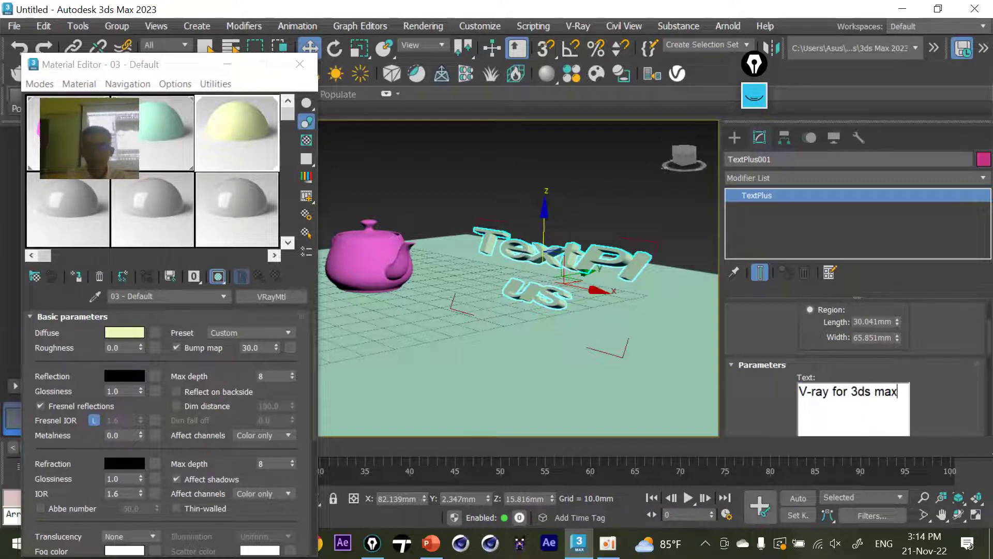
left_click(510, 284)
Set 03 - Default's diffuse to pure red (255, 0, 0), reassign it to the text, close the editor
mouse_move(495, 312)
middle_mouse_down("alt")
mouse_move(607, 321)
mouse_move(514, 317)
middle_mouse_up("alt")
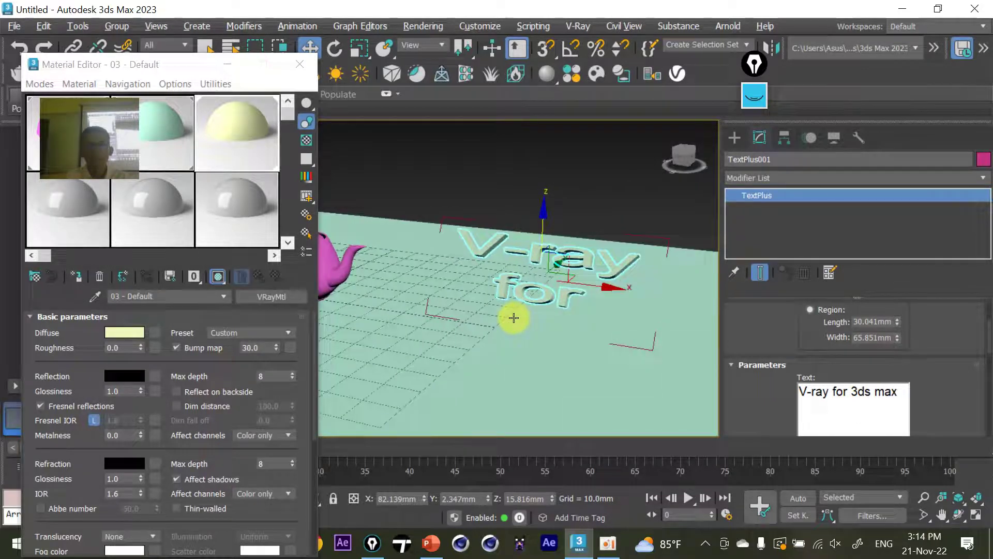
double_click(234, 129)
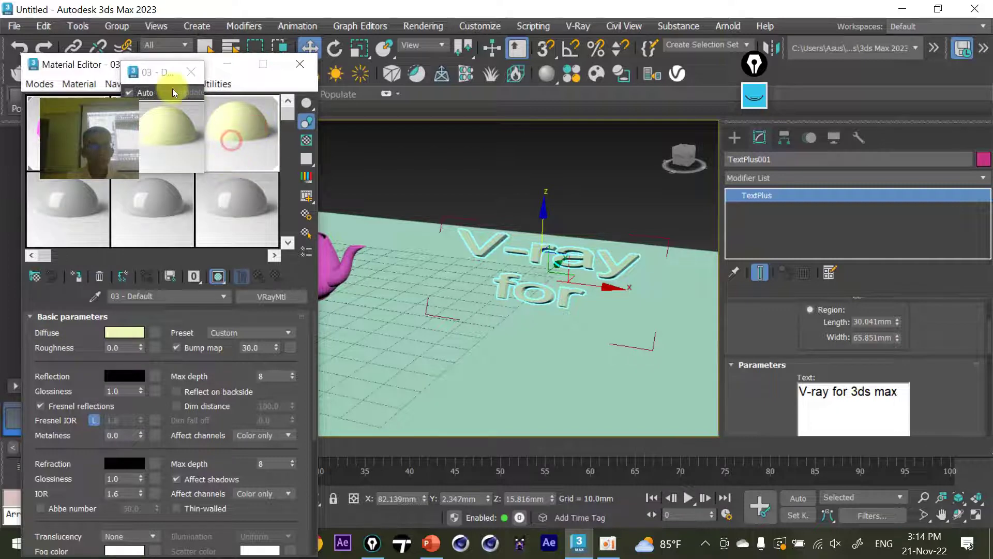
left_click(191, 72)
left_click(228, 130)
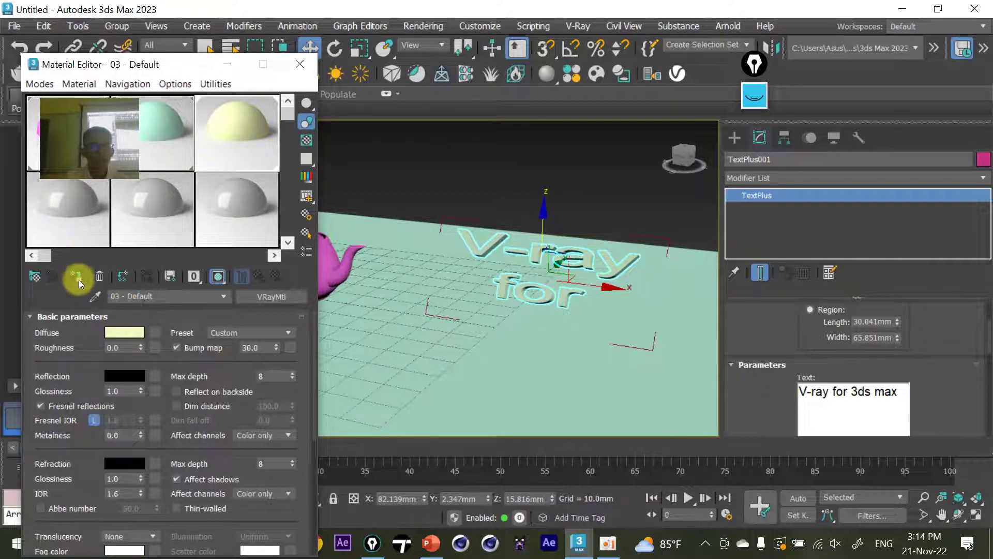
left_click(129, 333)
left_click(316, 233)
mouse_move(167, 243)
left_mouse_down()
mouse_move(166, 185)
mouse_move(26, 184)
left_mouse_up()
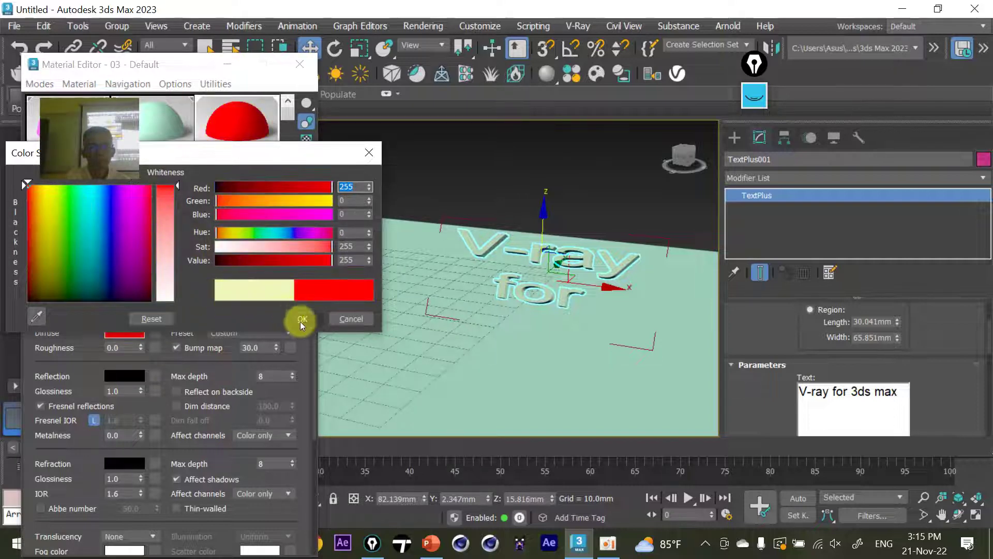
left_click(295, 318)
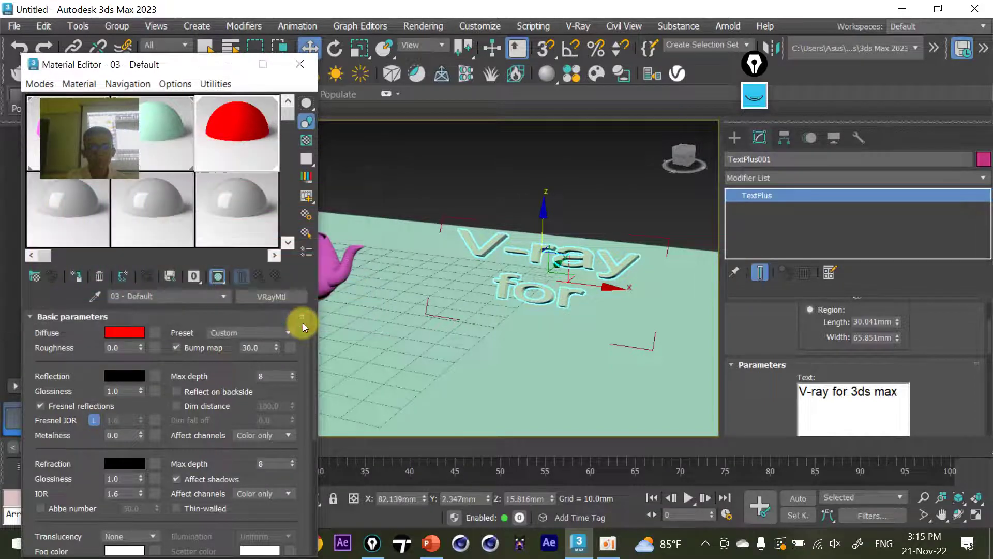
left_click(80, 278)
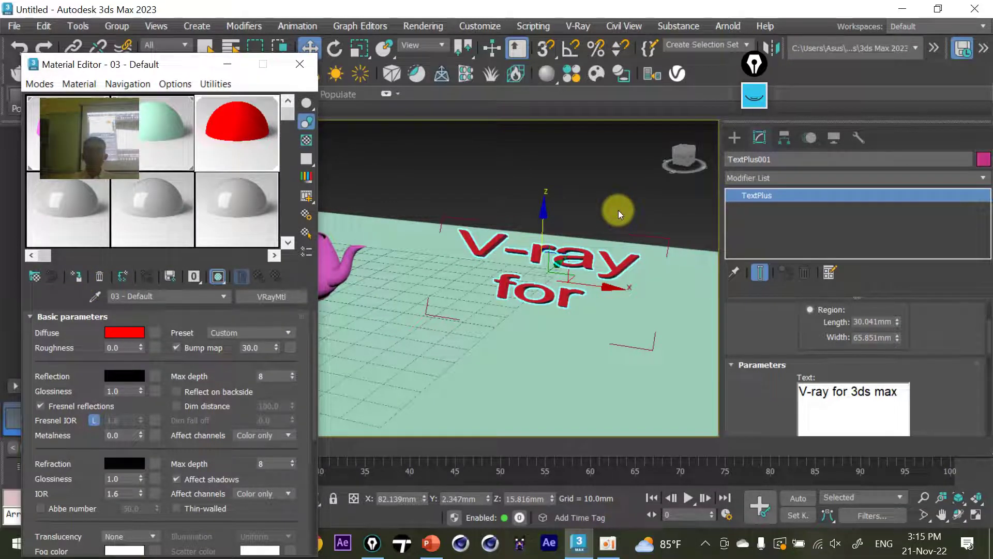
left_click(299, 63)
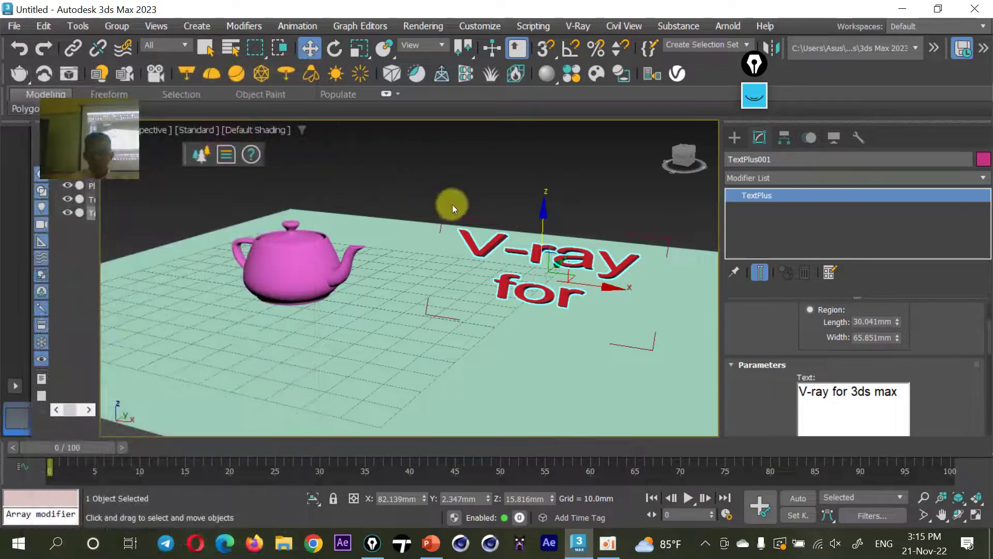
Place a new VRayLight in the scene
middle_click_drag(454, 206, 442, 207, "alt")
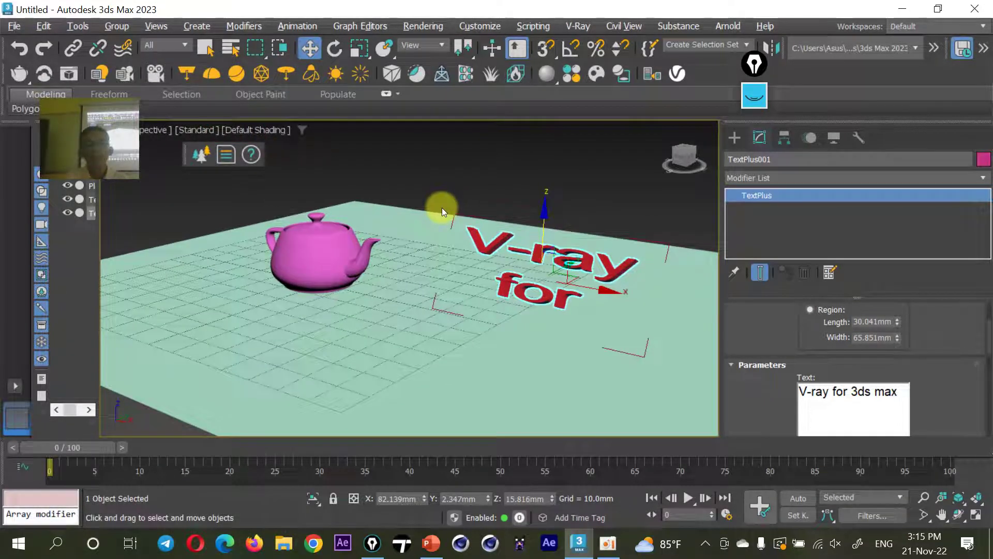
left_click(733, 138)
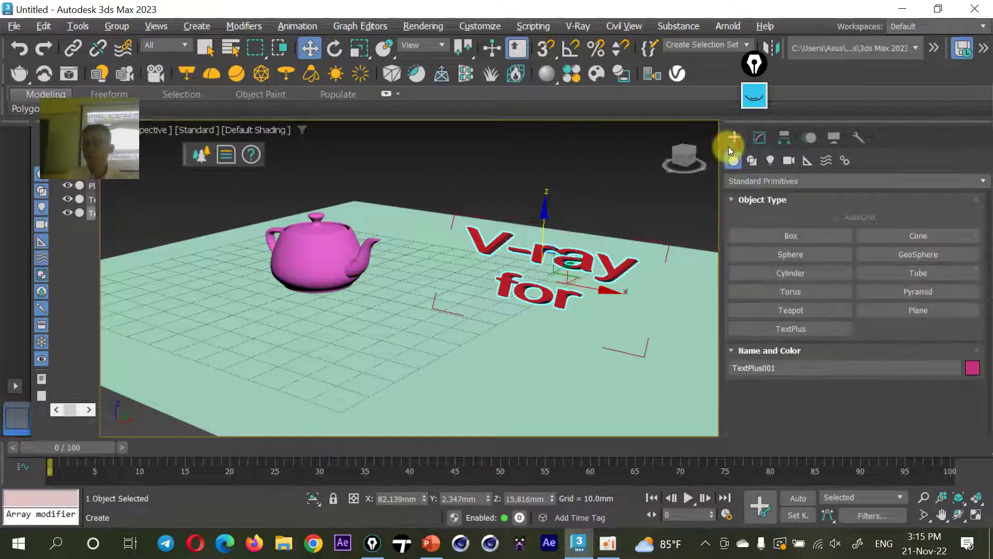
left_click(769, 161)
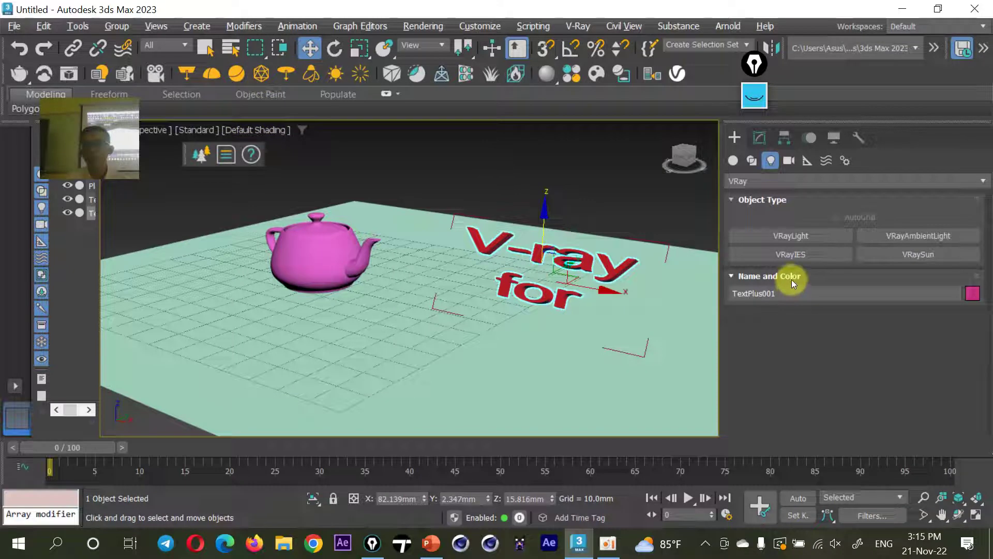
left_click(803, 237)
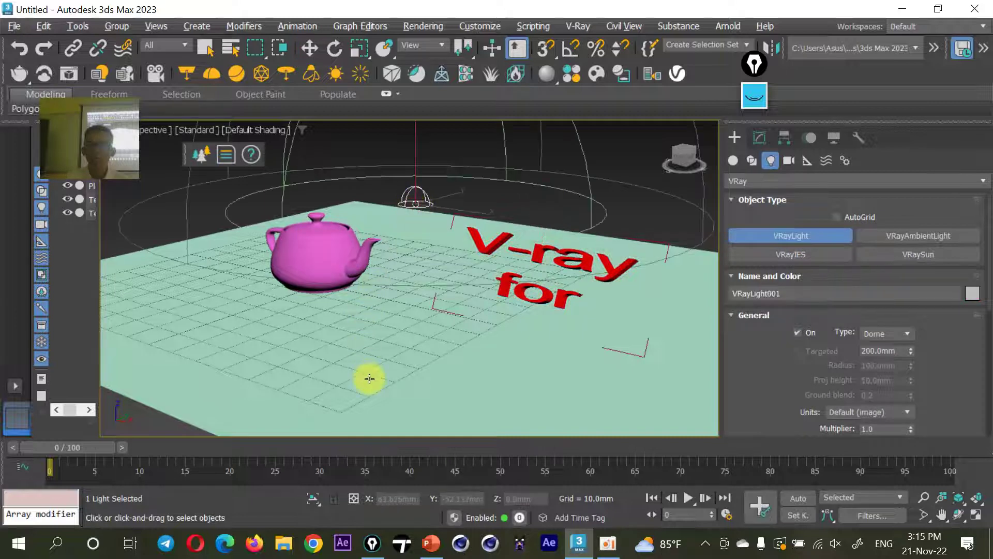
left_click(481, 230)
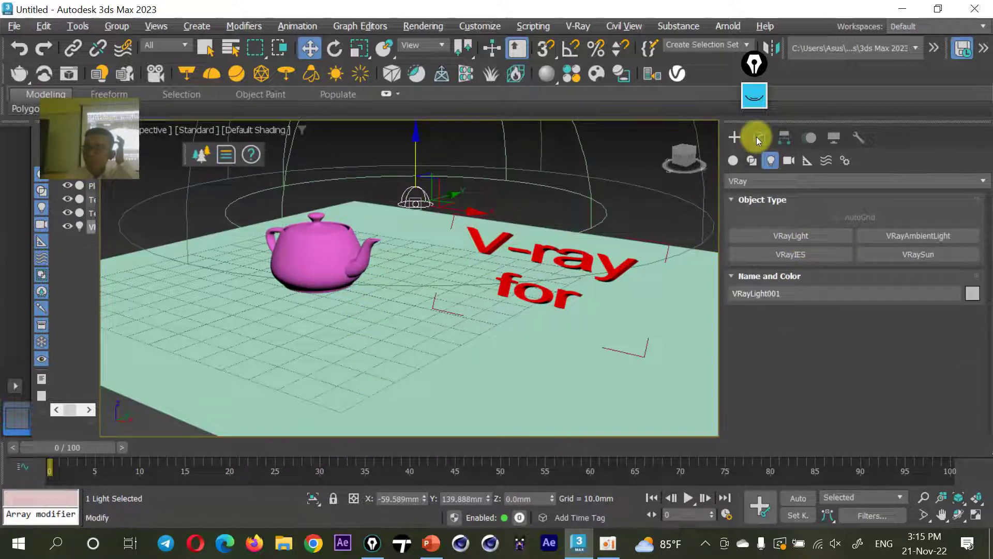
Set the VRayLight's type to Plane (200 × 100 mm)
left_click(758, 137)
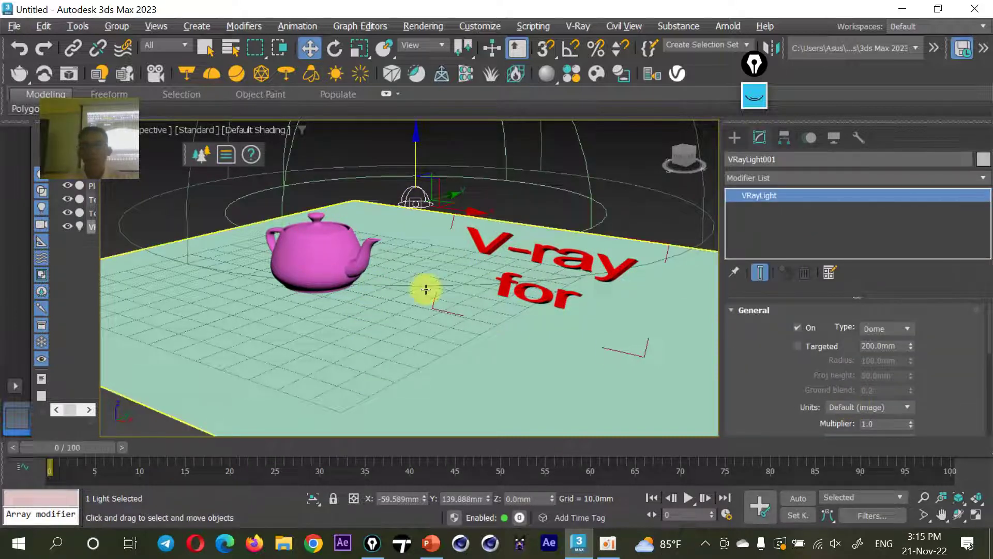
left_click(883, 329)
left_click(884, 342)
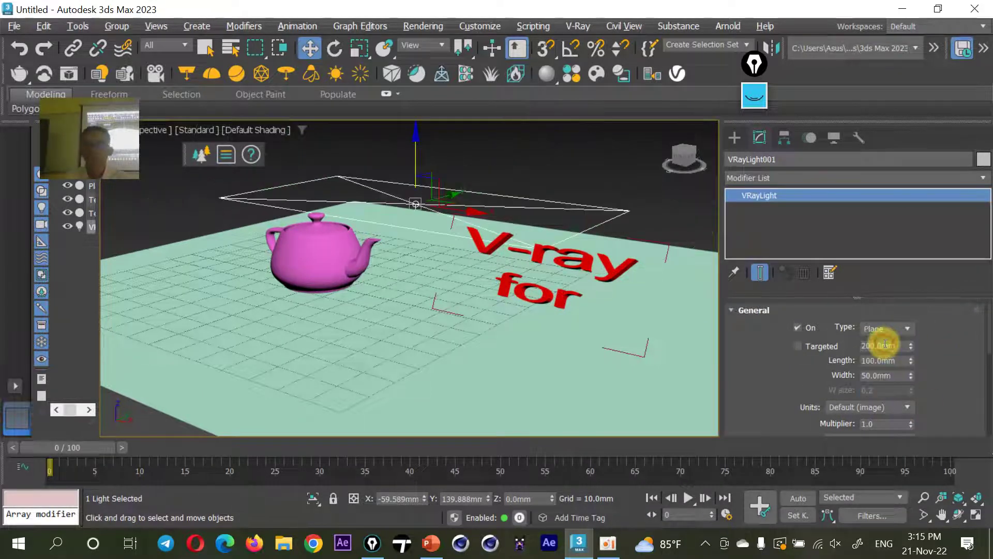
left_click(896, 331)
left_click(576, 151)
left_click(414, 210)
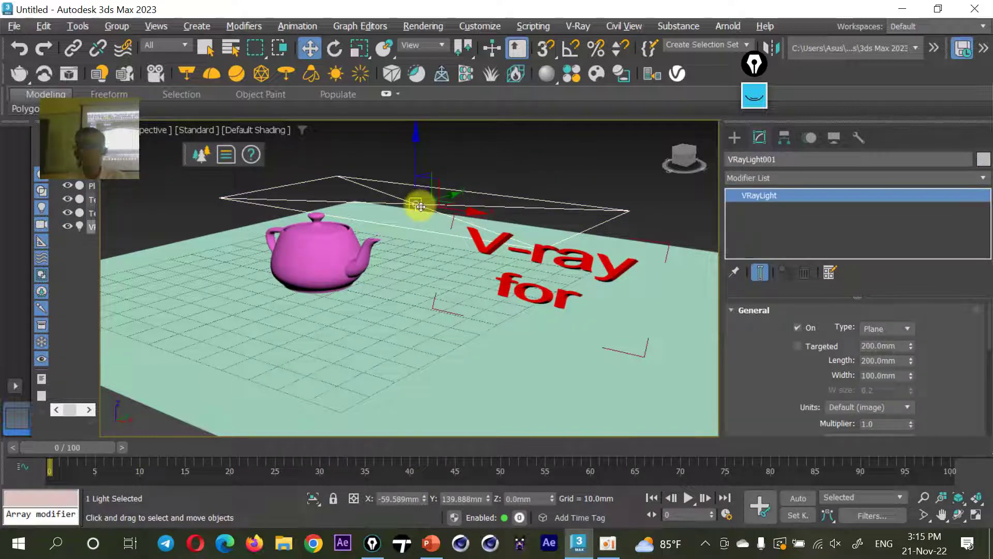
left_click(886, 329)
left_click(886, 340)
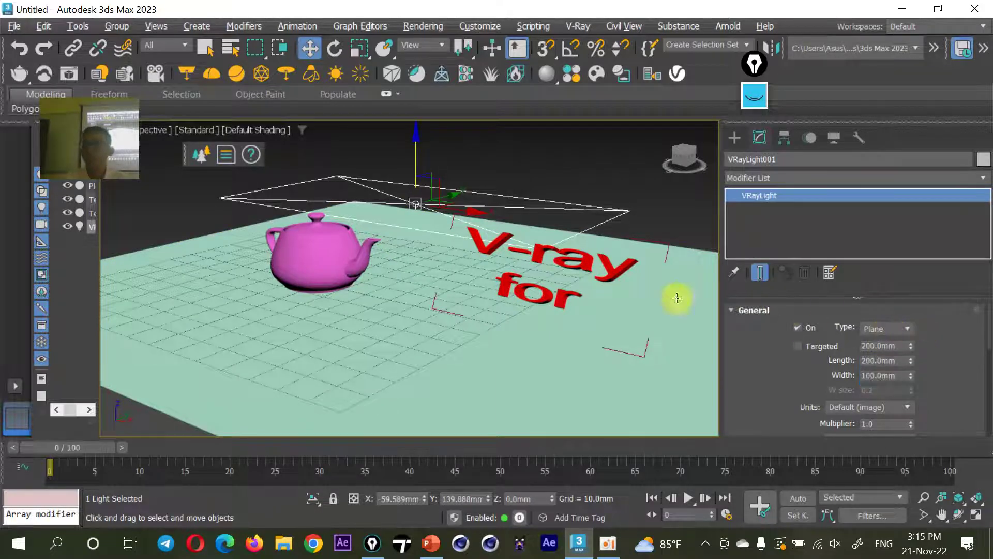
Lift the plane light above the ground plane
mouse_move(439, 277)
middle_mouse_down("alt")
mouse_move(399, 357)
mouse_move(361, 306)
mouse_move(295, 282)
mouse_move(518, 376)
mouse_move(496, 374)
middle_mouse_up("alt")
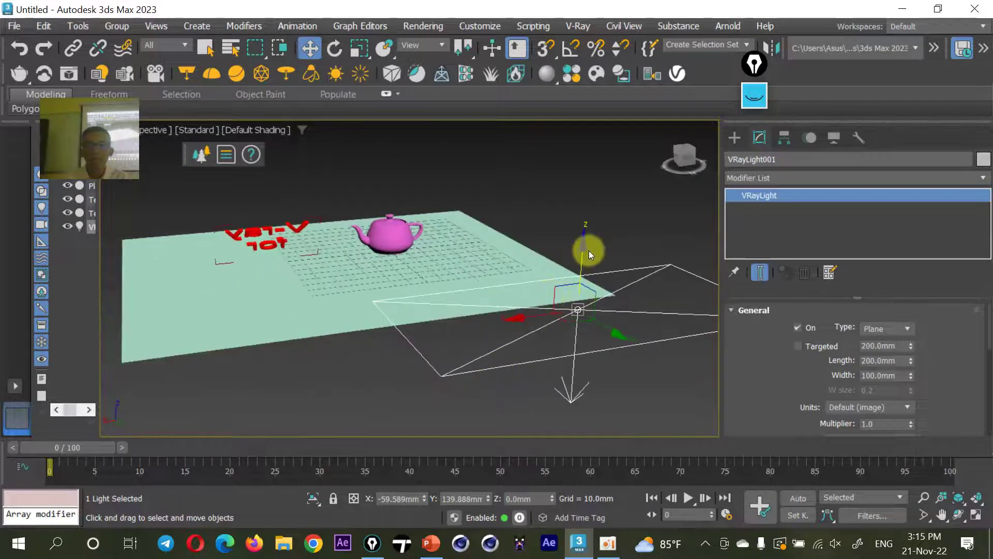
left_click_drag(583, 250, 578, 162)
mouse_move(545, 282)
middle_mouse_down("alt")
mouse_move(583, 324)
mouse_move(561, 316)
middle_mouse_up("alt")
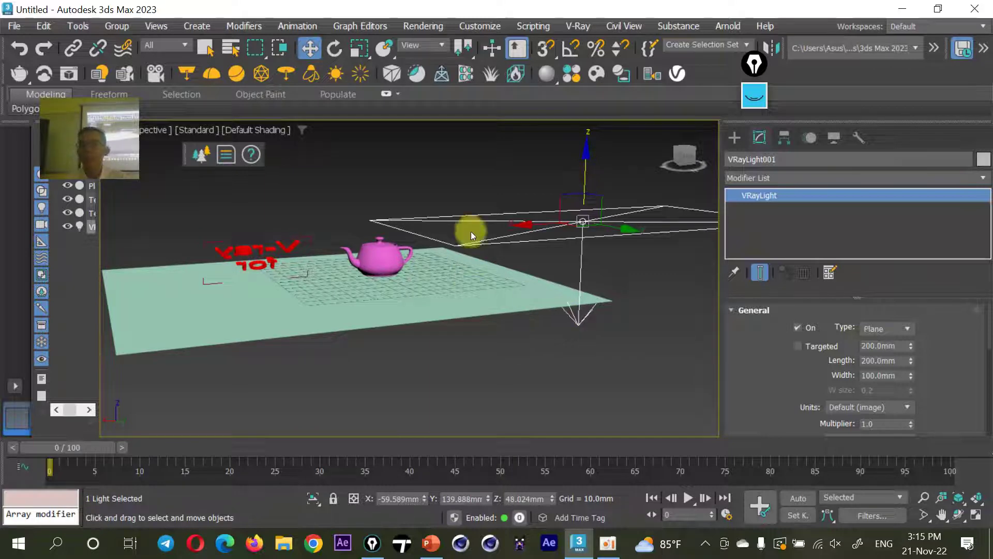
middle_click_drag(521, 274, 525, 312, "alt")
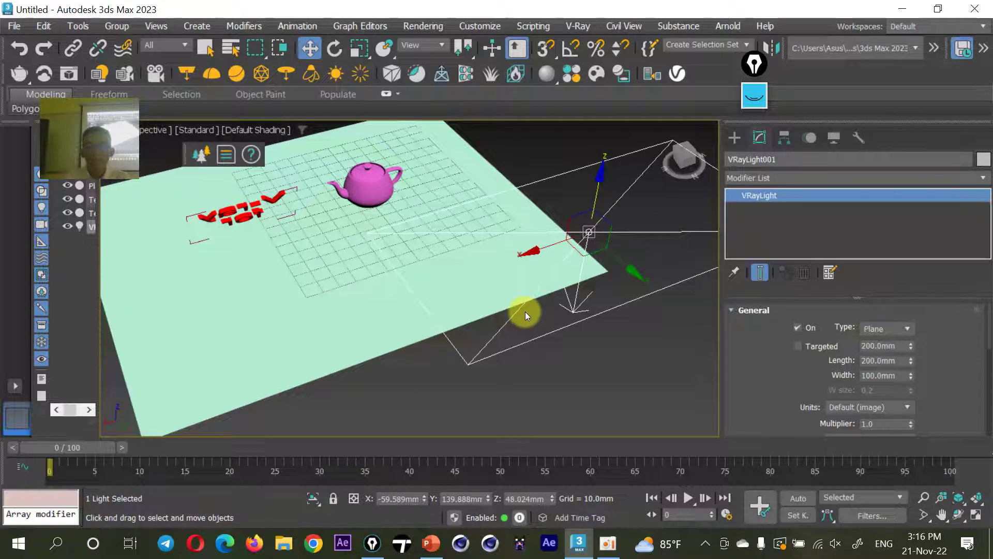
key("t")
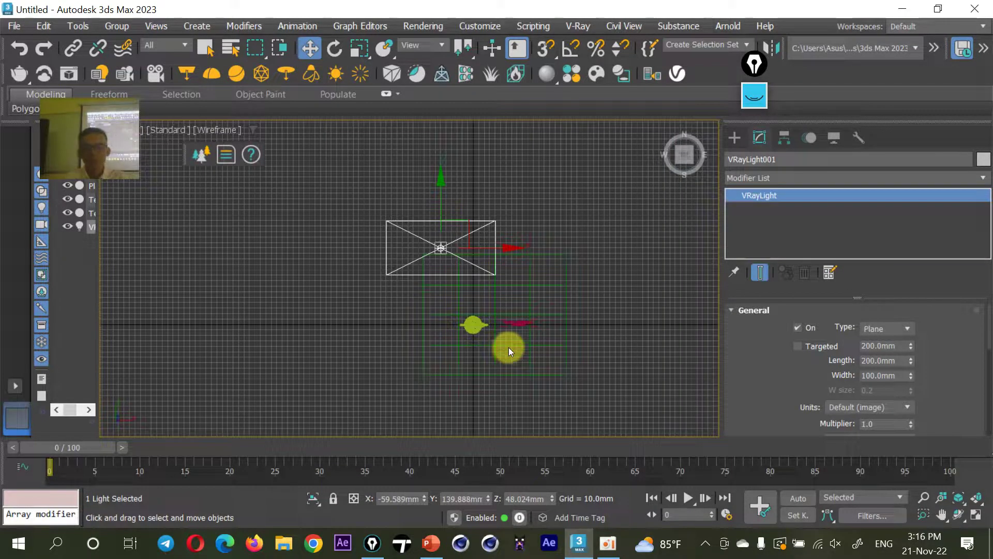
key("f")
key("t")
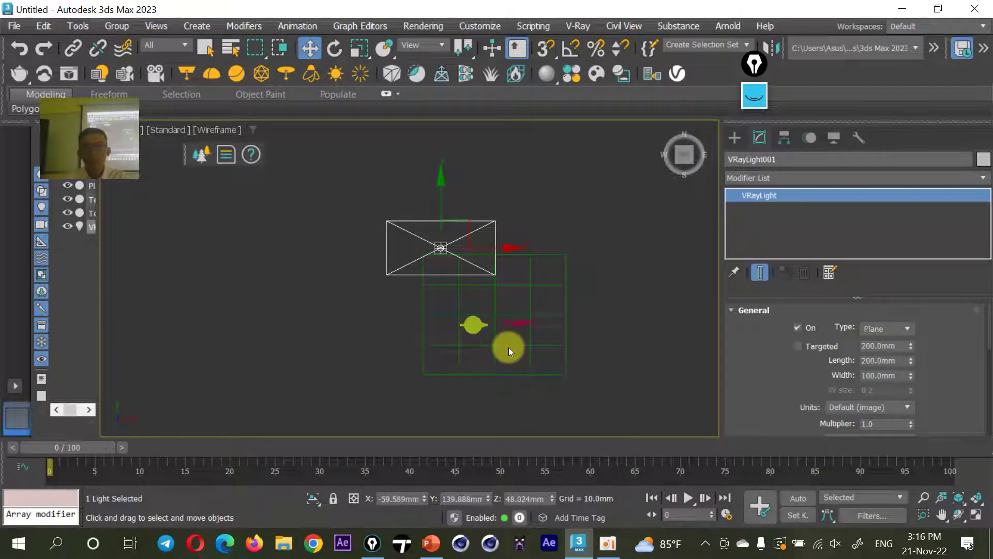
Centre the light over the teapot and text in Top view and raise it higher in Front view
left_click_drag(429, 239, 483, 318)
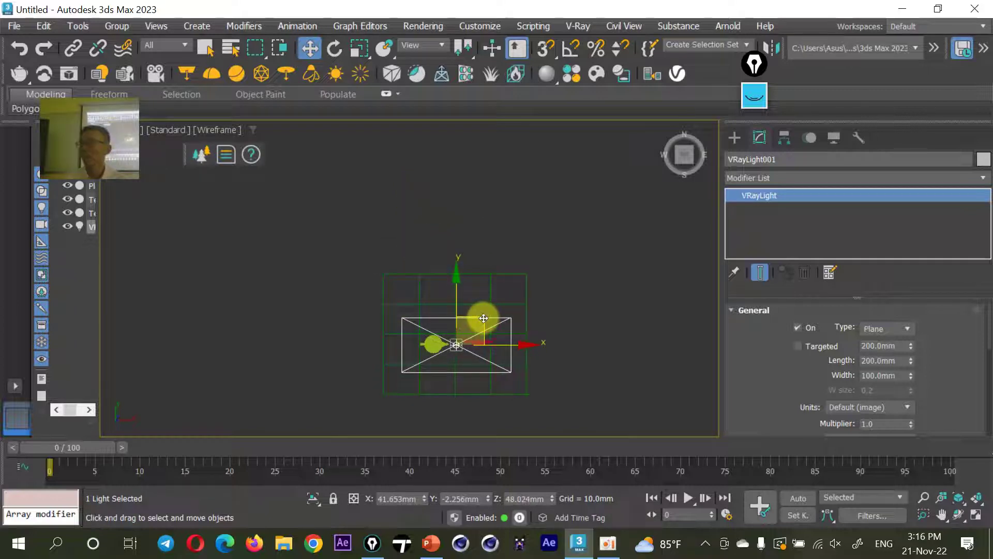
key("f")
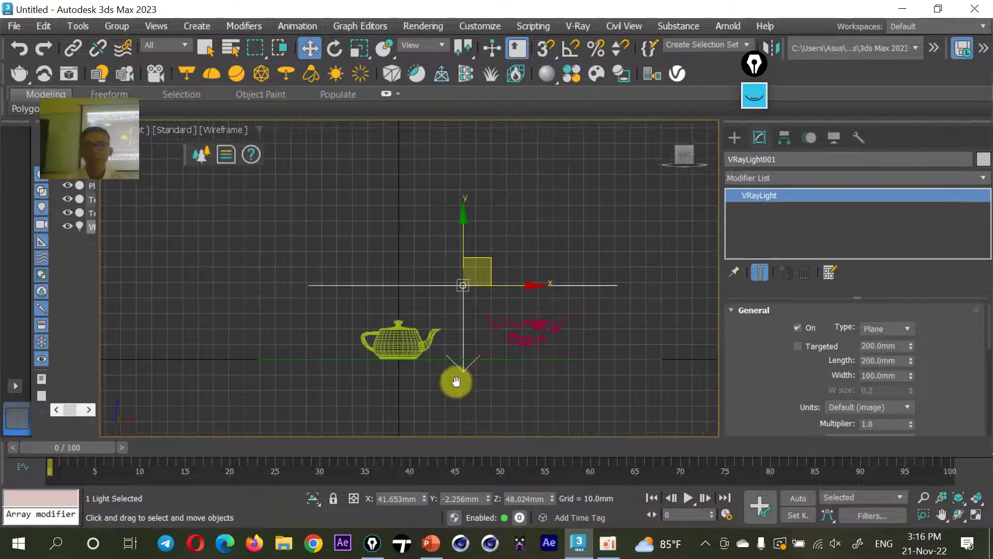
left_click_drag(464, 237, 470, 189)
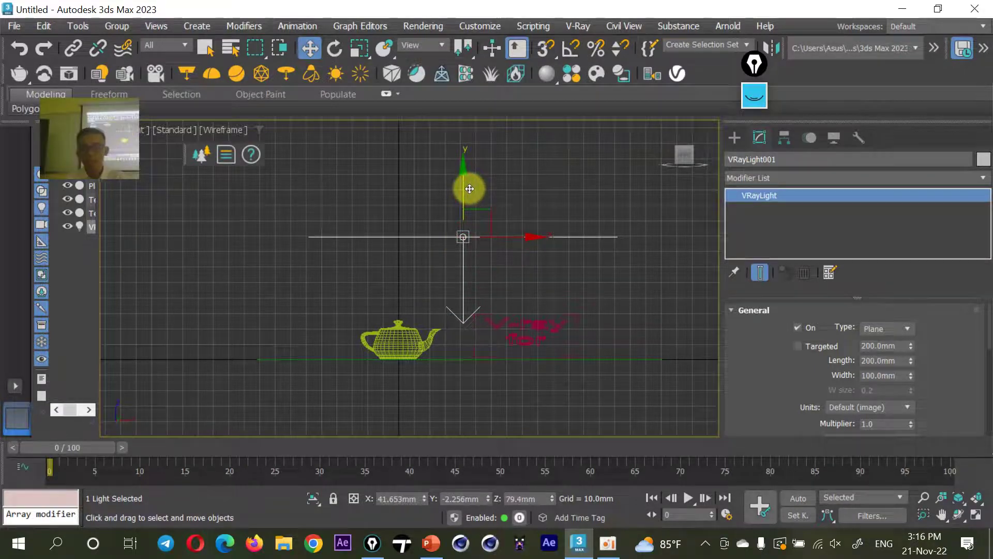
key("p")
mouse_move(435, 264)
middle_mouse_down("alt")
mouse_move(472, 388)
mouse_move(499, 324)
mouse_move(588, 317)
mouse_move(548, 306)
mouse_move(496, 324)
middle_mouse_up("alt")
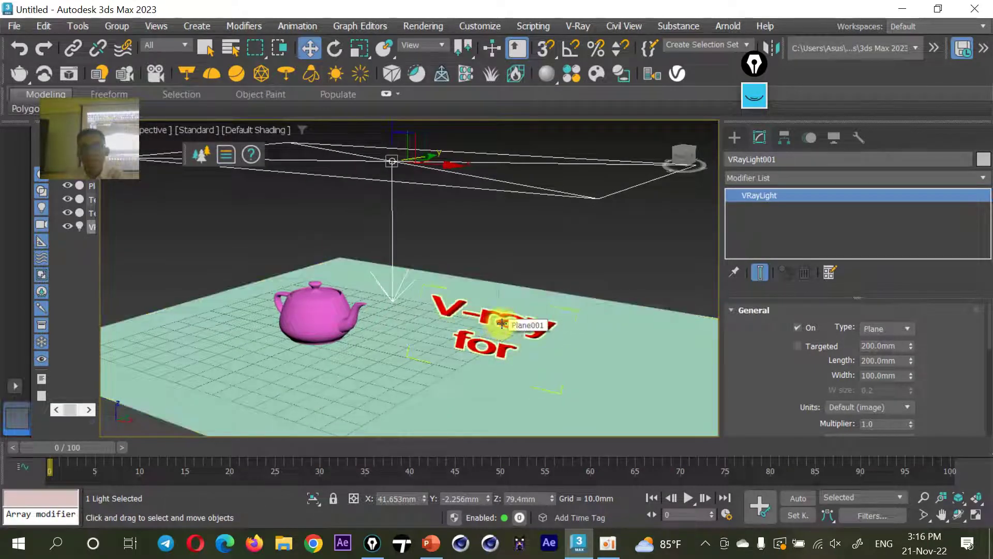
left_click(423, 26)
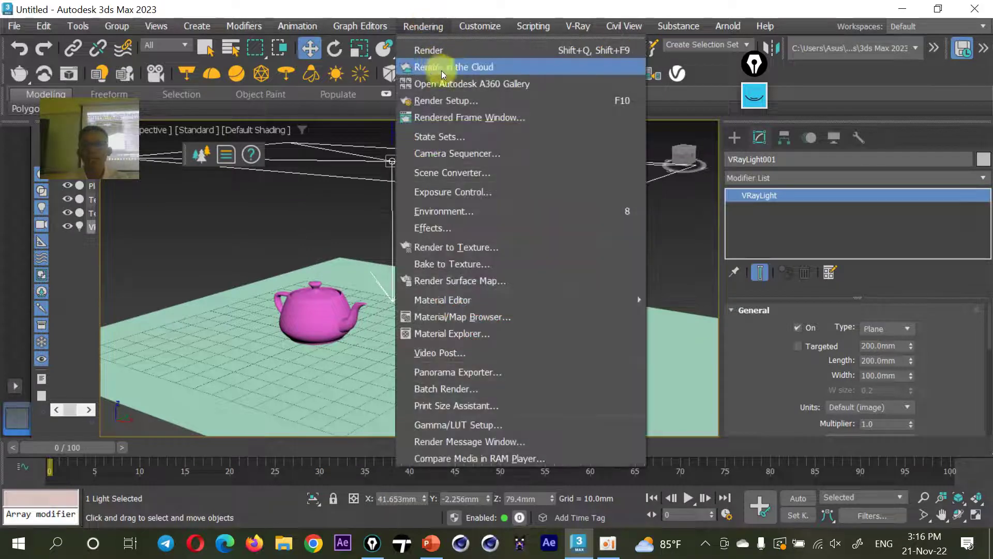
Open Render Setup and expand the plane light's viewport display and sampling rollouts
left_click(448, 102)
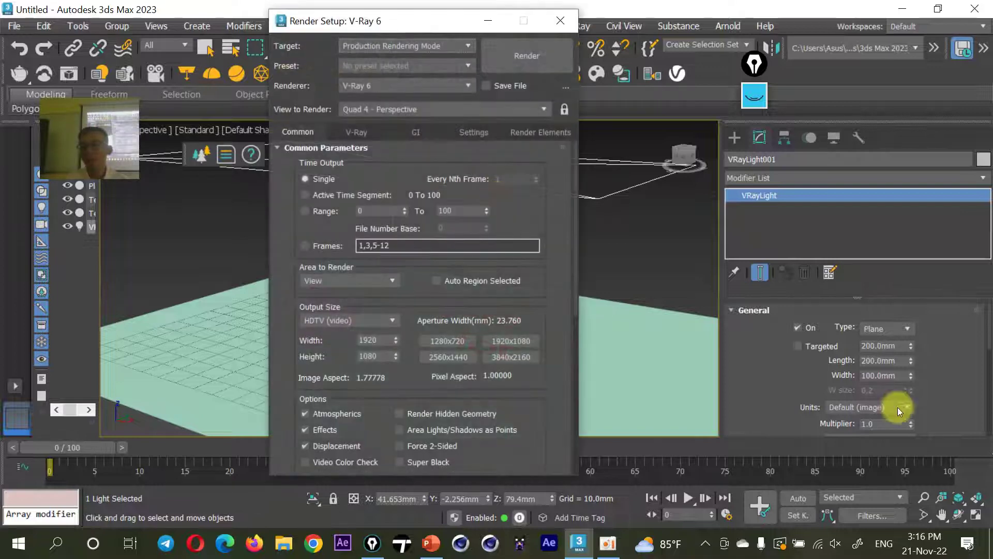
left_click_drag(948, 364, 944, 341)
mouse_move(945, 376)
left_mouse_down()
mouse_move(931, 355)
mouse_move(931, 315)
mouse_move(931, 324)
left_mouse_up()
scroll(926, 318, "down", 3)
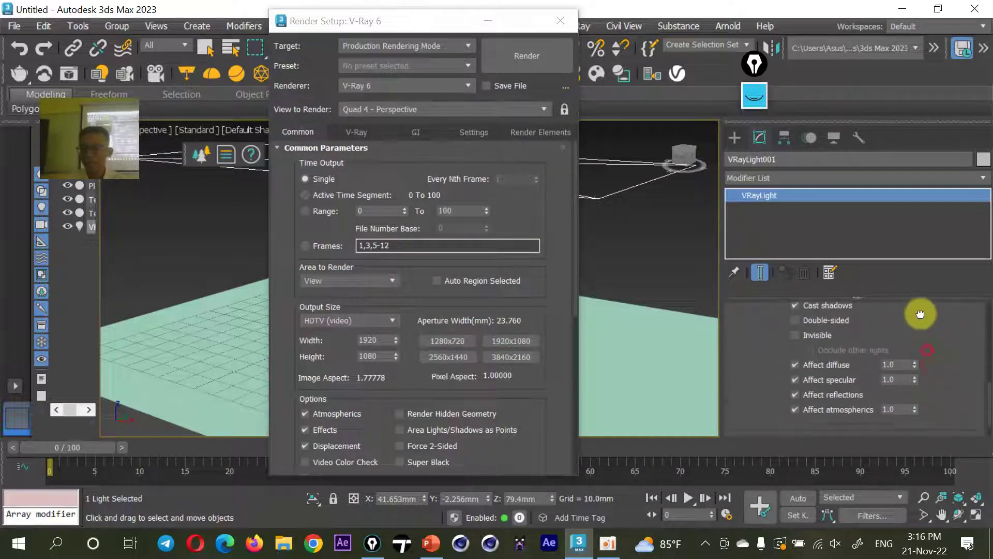
scroll(934, 329, "down", 2)
left_click(818, 428)
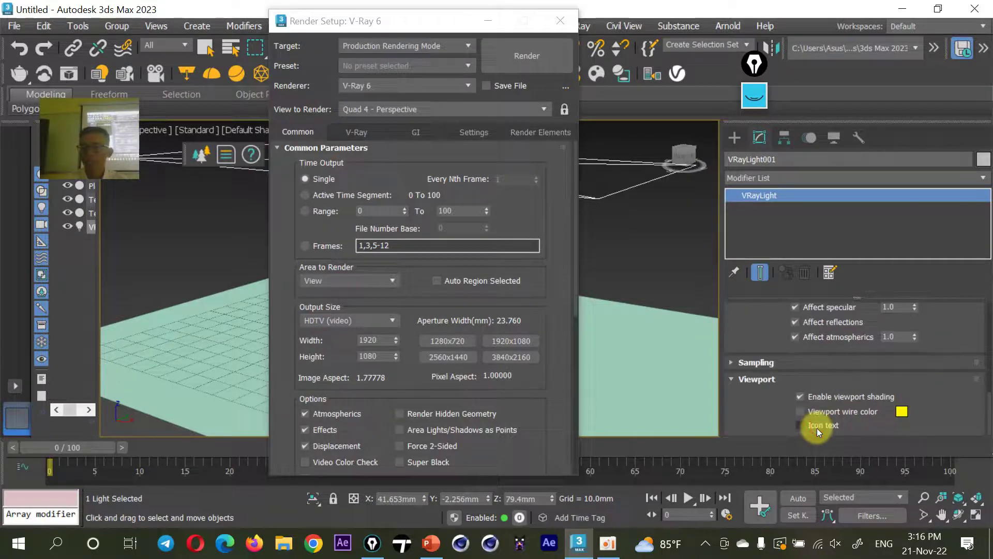
left_click(760, 362)
Make VRayLight001 invisible in renders and start a V-Ray render of the perspective view
scroll(741, 338, "up", 2)
scroll(754, 406, "up", 2)
scroll(747, 359, "up", 1)
scroll(738, 322, "up", 1)
left_click_drag(744, 358, 743, 362)
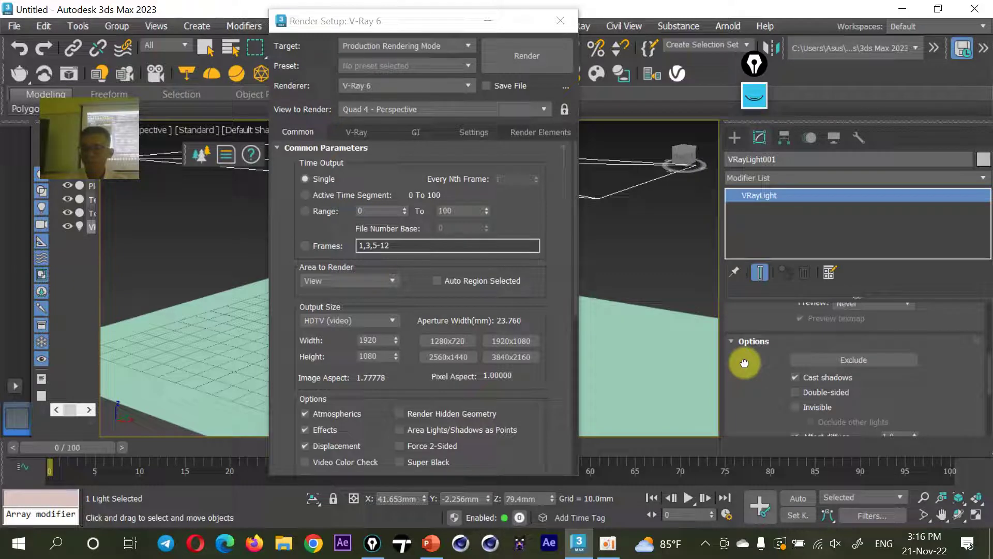
left_click(804, 407)
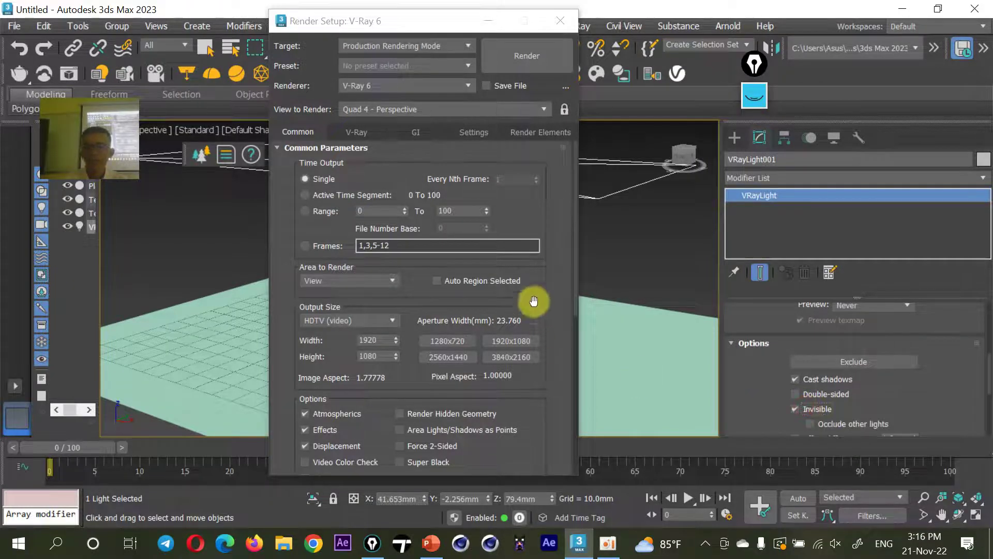
left_click(521, 231)
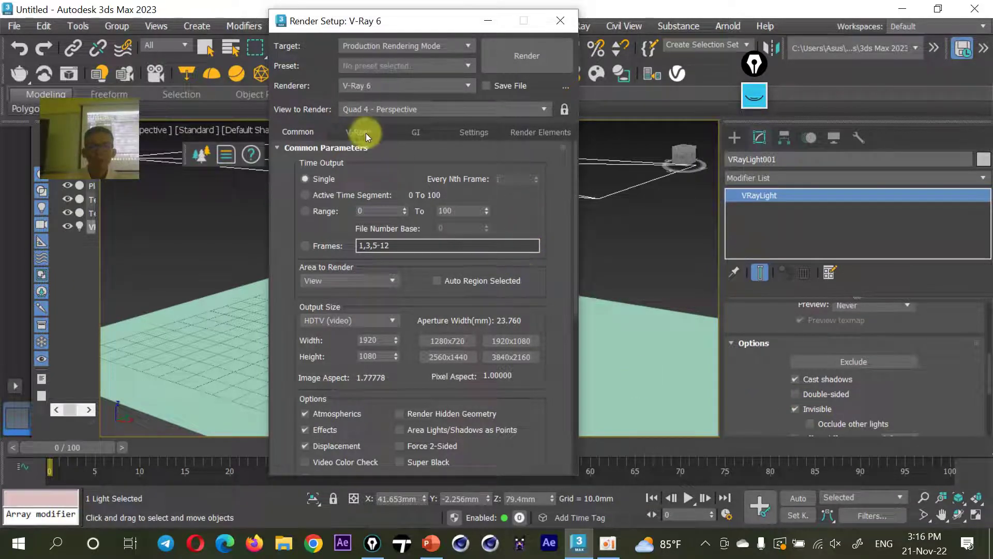
left_click(527, 62)
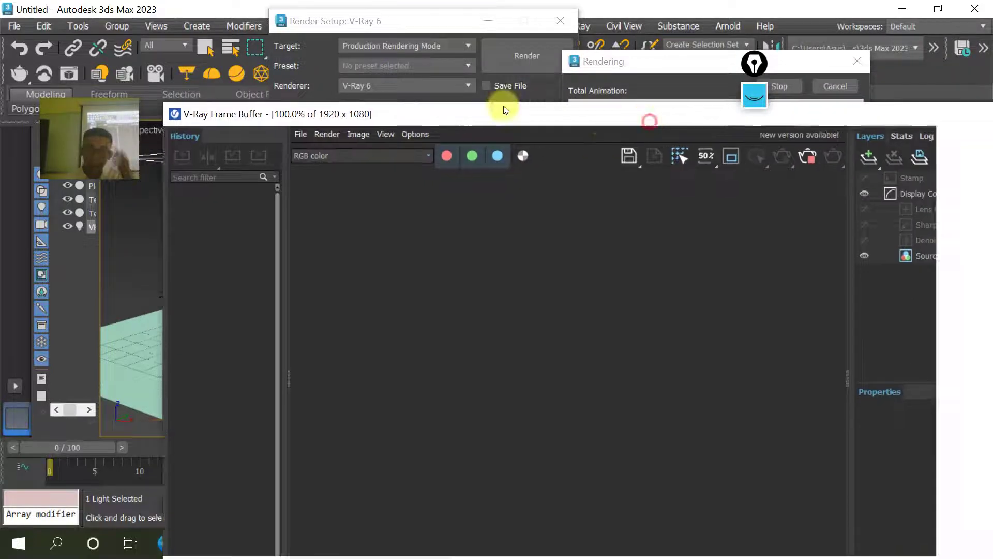
Pan the frame buffer to the teapot and render the scene again
scroll(407, 344, "down", 3)
scroll(328, 367, "up", 3)
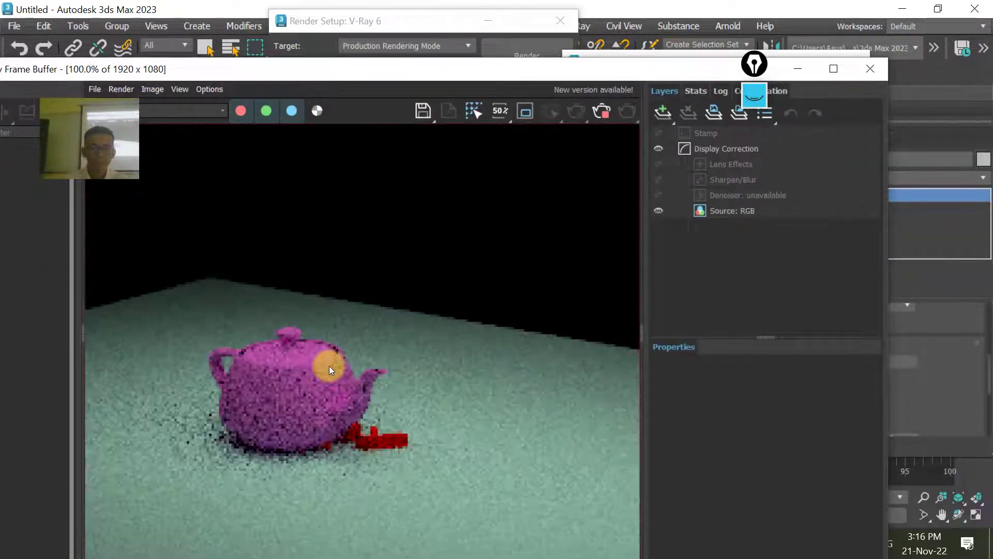
mouse_move(371, 318)
middle_mouse_down()
mouse_move(405, 291)
mouse_move(425, 306)
mouse_move(404, 330)
mouse_move(411, 328)
middle_mouse_up()
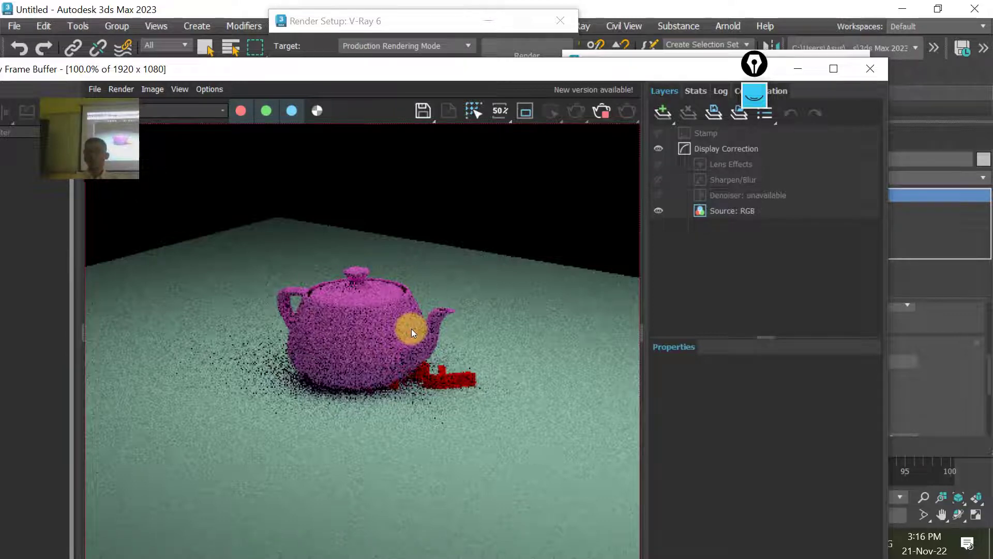
left_click(625, 45)
After the 16.9-second render finishes, close the frame buffer and Render Setup windows
mouse_move(641, 61)
left_mouse_down()
mouse_move(657, 65)
mouse_move(558, 115)
left_mouse_up()
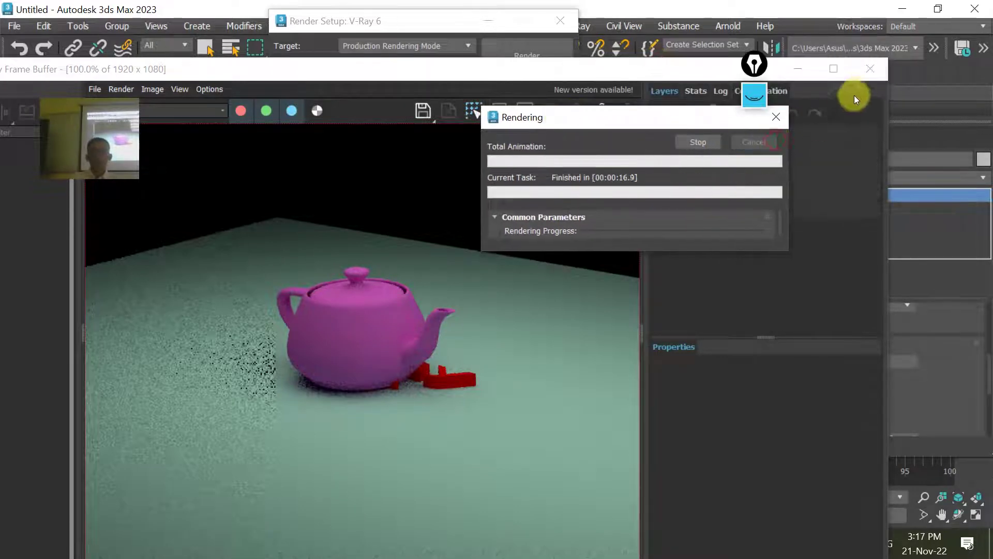
left_click(861, 76)
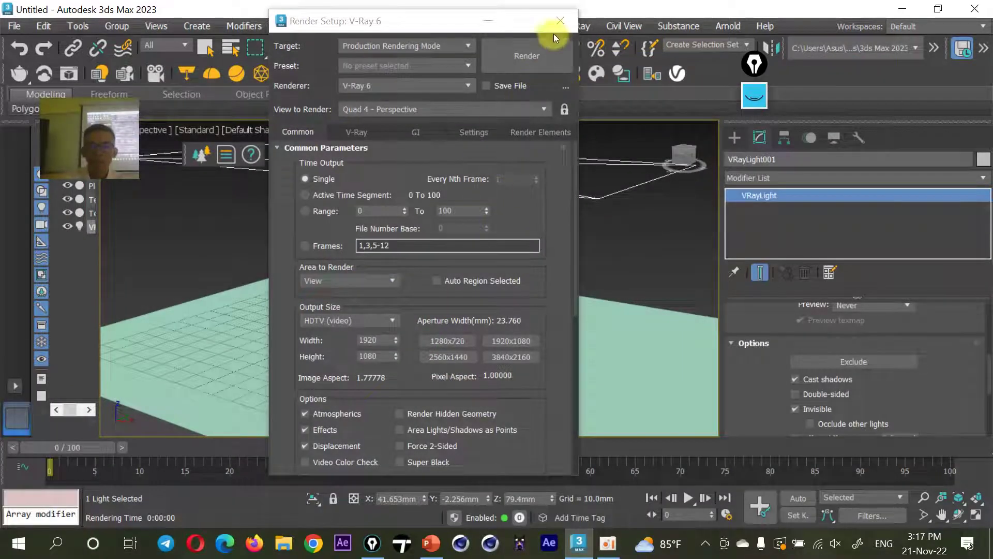
left_click(560, 20)
Select the ground plane and show the safe frame with Shift+F
left_click(446, 333)
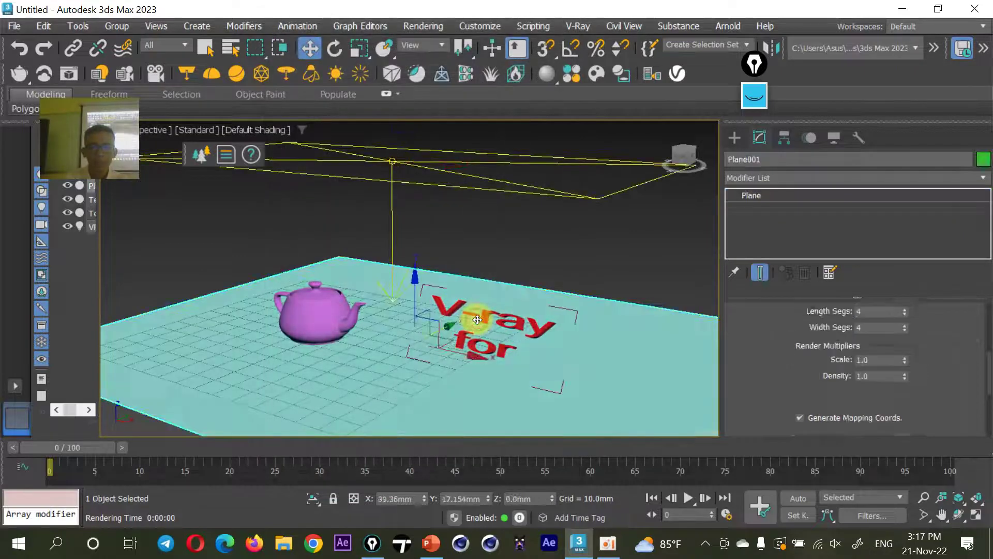
key("shift+f")
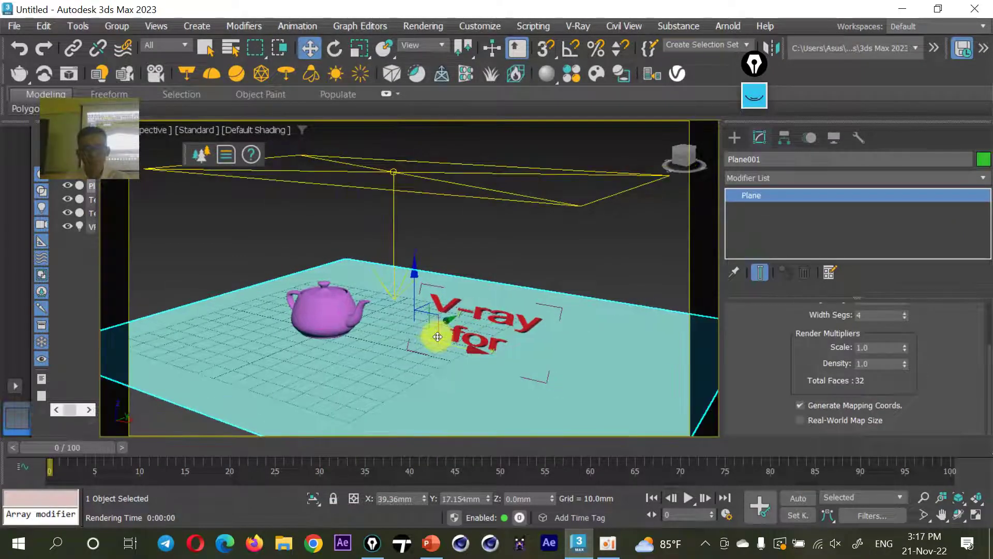
scroll(403, 315, "up", 2)
scroll(383, 313, "down", 1)
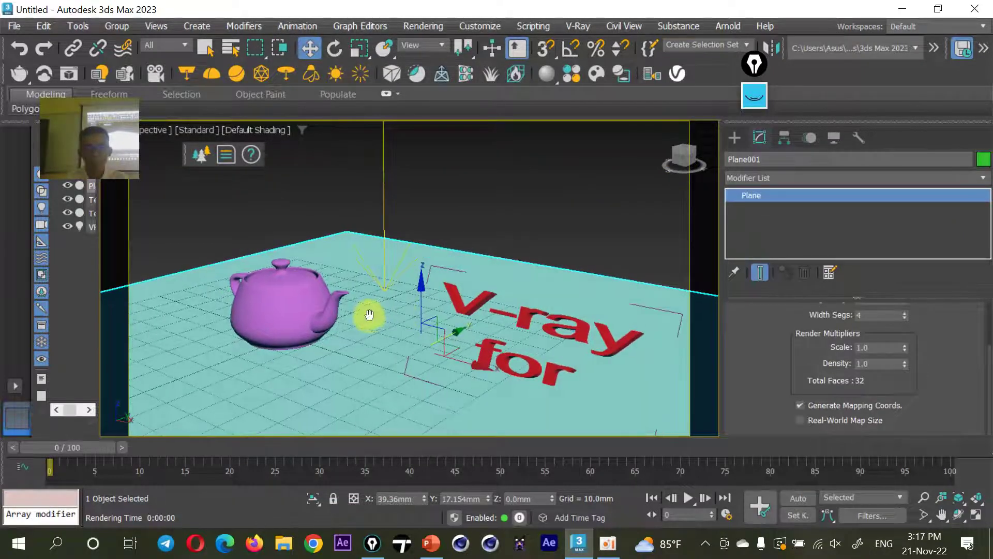
scroll(372, 308, "down", 1)
Set material 02 - Default's reflection colour to grey 153, then render with Shift+Q
key("m")
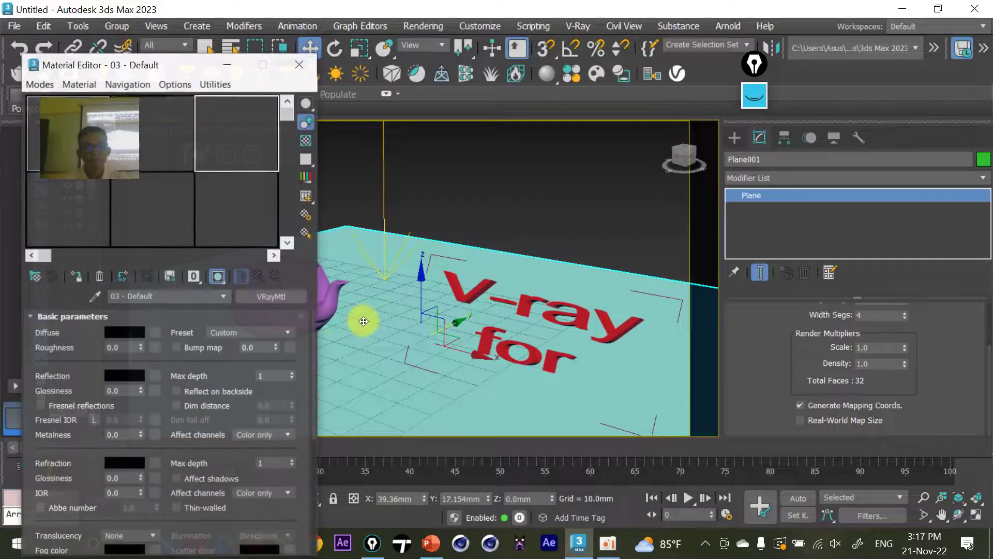
left_click(147, 139)
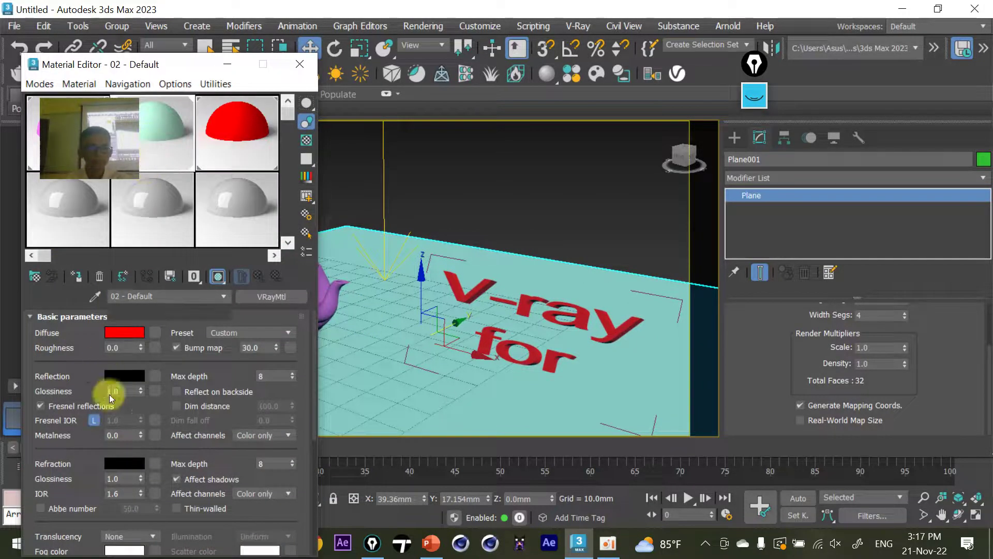
left_click(127, 377)
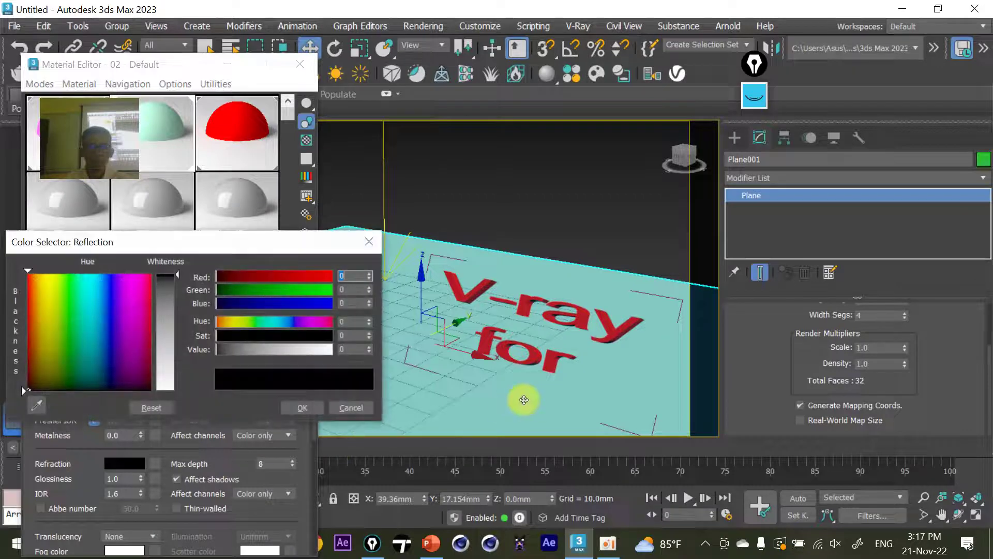
left_click(163, 343)
left_click(301, 409)
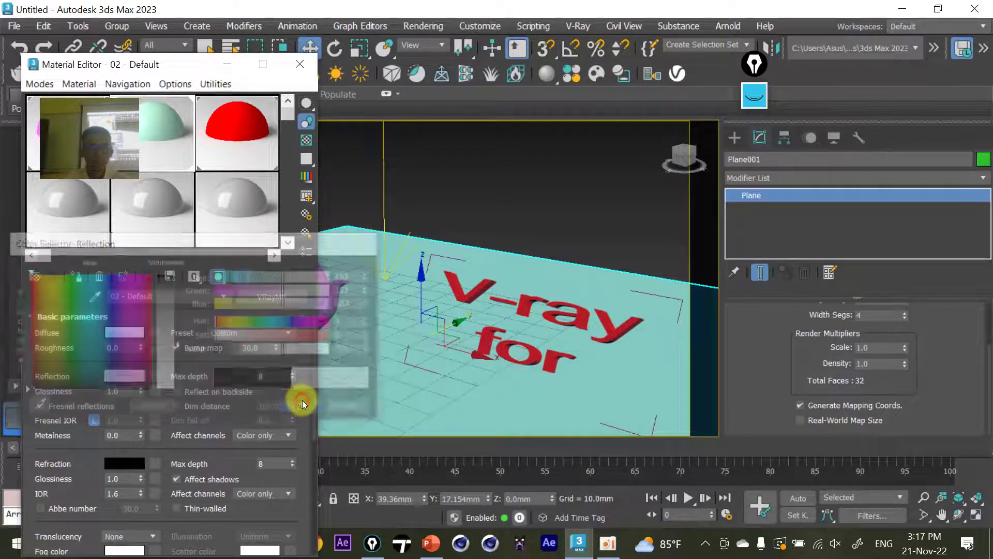
left_click(298, 64)
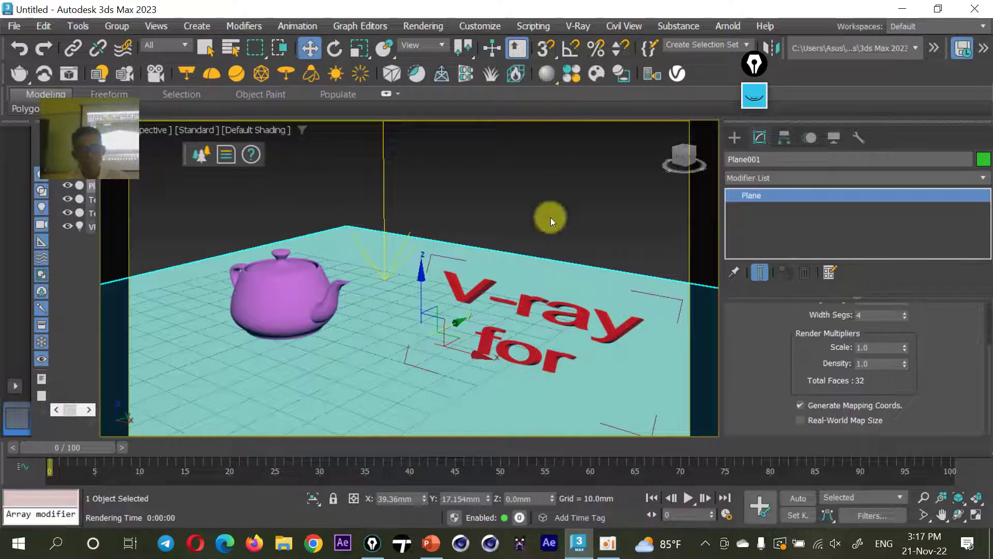
key("shift+q")
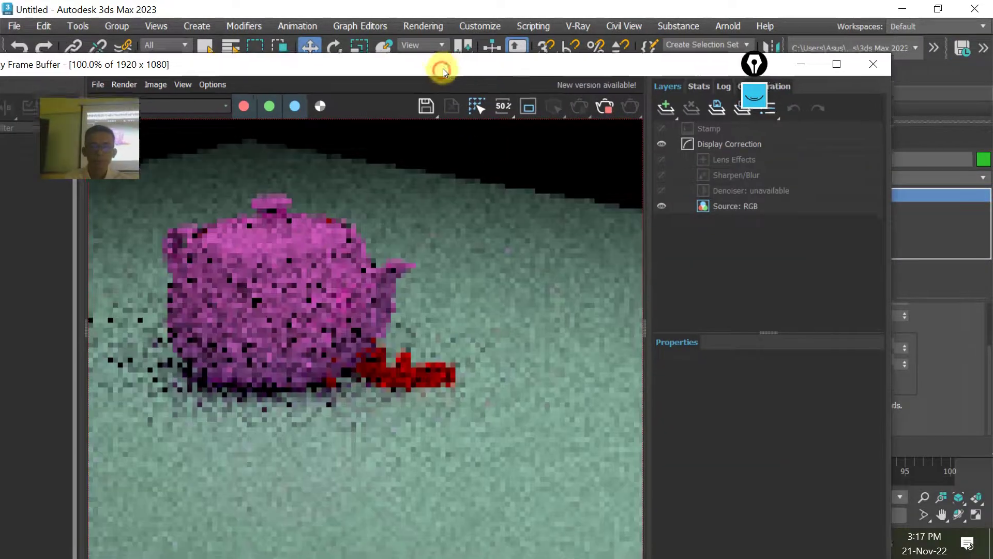
Move the frame buffer into view and clear the drawn ovals while the render refines
left_click_drag(444, 74, 462, 56)
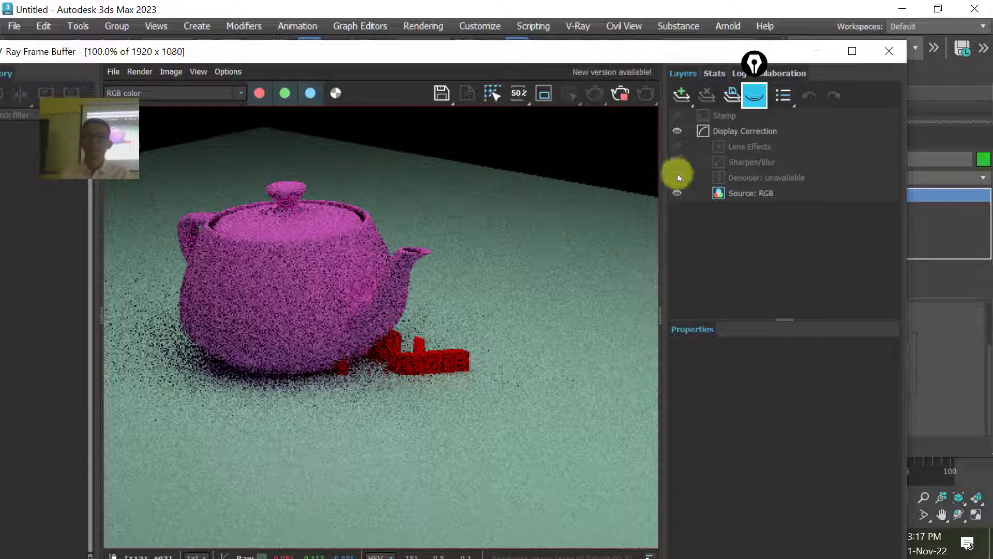
left_click(754, 95)
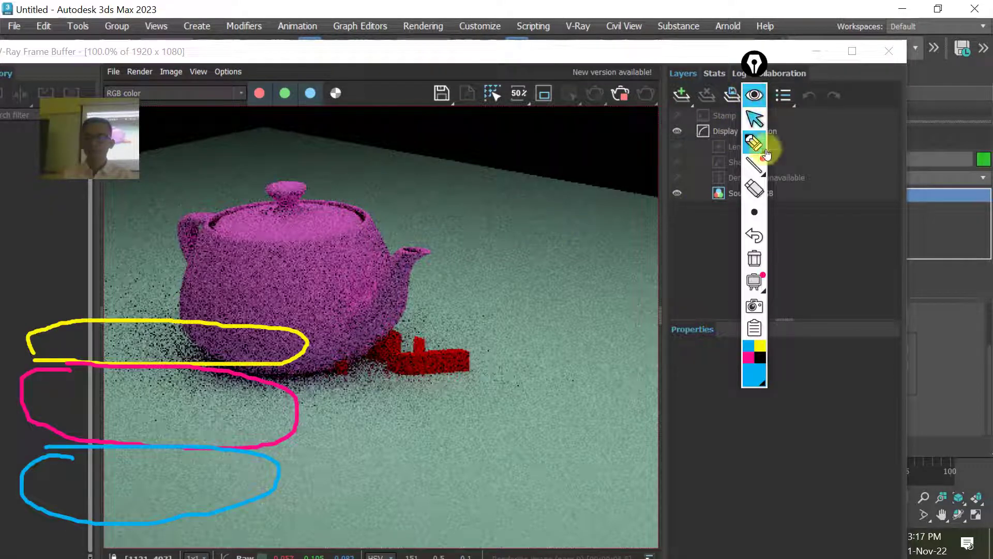
left_click(754, 258)
left_click_drag(754, 62, 913, 70)
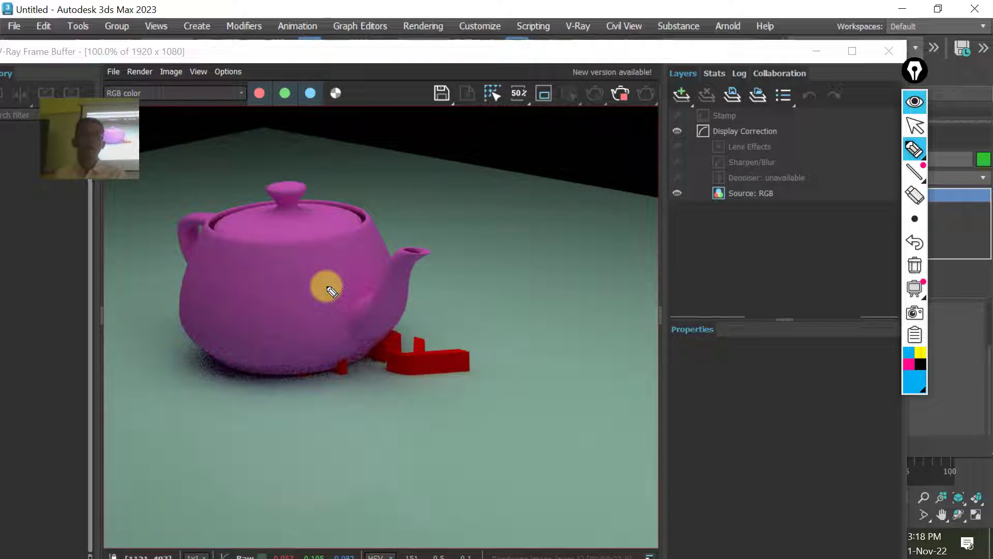
Handwrite 'M', 'F10' and 'F9 or' down the right side of the render
mouse_move(580, 149)
left_mouse_down()
mouse_move(585, 185)
mouse_move(613, 183)
left_mouse_up()
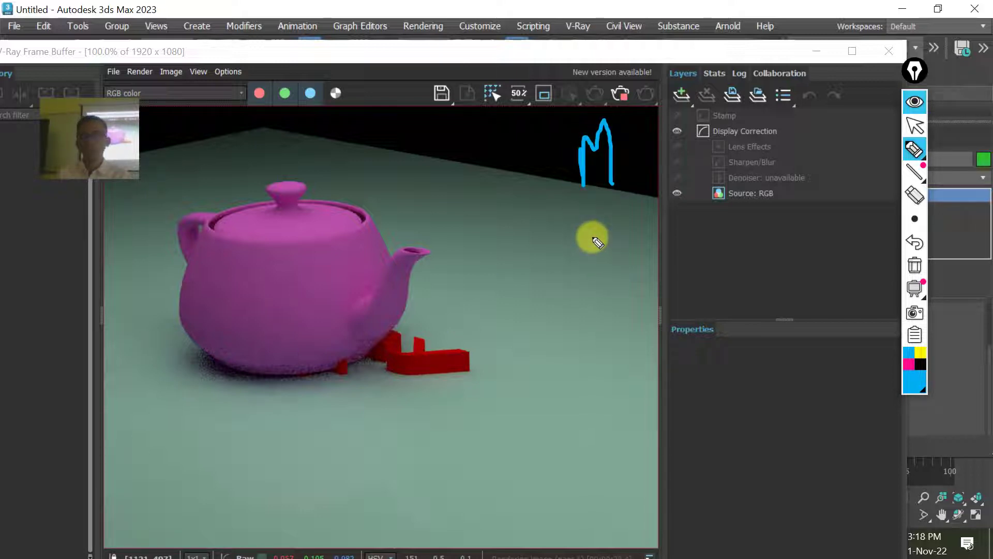
mouse_move(588, 218)
left_mouse_down()
mouse_move(588, 283)
mouse_move(612, 212)
mouse_move(623, 238)
left_mouse_up()
mouse_move(648, 203)
left_mouse_down()
mouse_move(649, 269)
mouse_move(676, 199)
mouse_move(669, 254)
left_mouse_up()
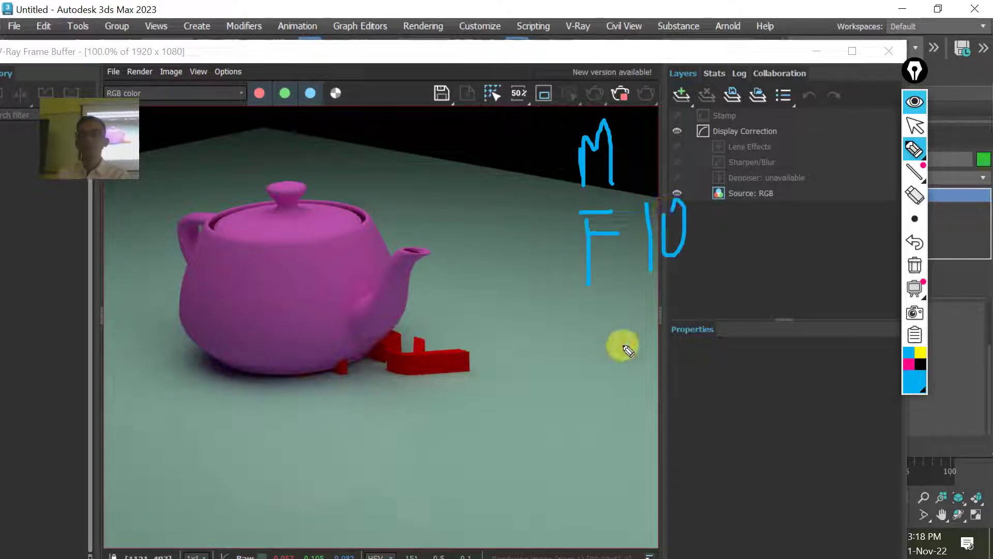
mouse_move(596, 366)
left_mouse_down()
mouse_move(597, 440)
mouse_move(614, 368)
mouse_move(657, 406)
mouse_move(667, 450)
left_mouse_up()
left_click_drag(711, 413, 740, 394)
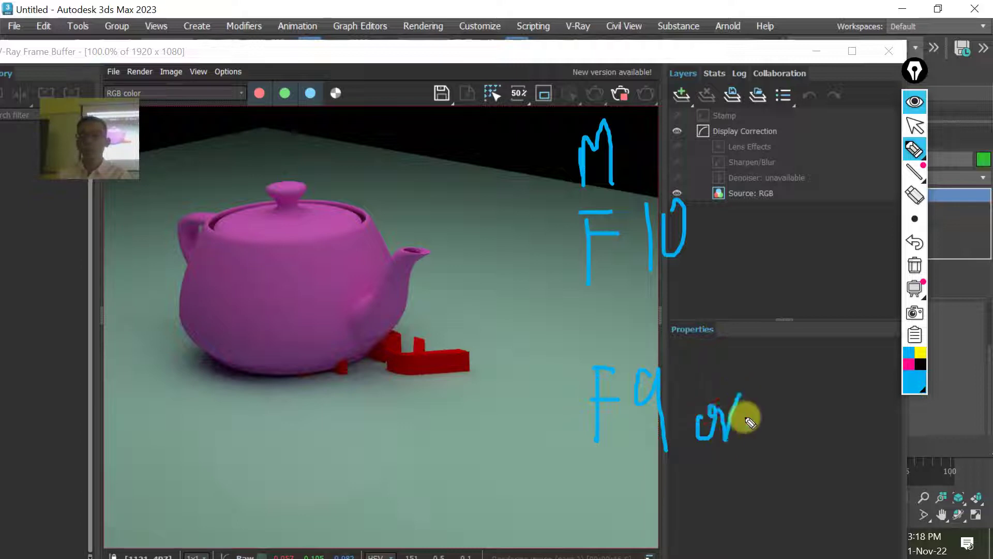
Write 'shift + Q' beneath the 'F9 or' note
left_click_drag(627, 495, 615, 530)
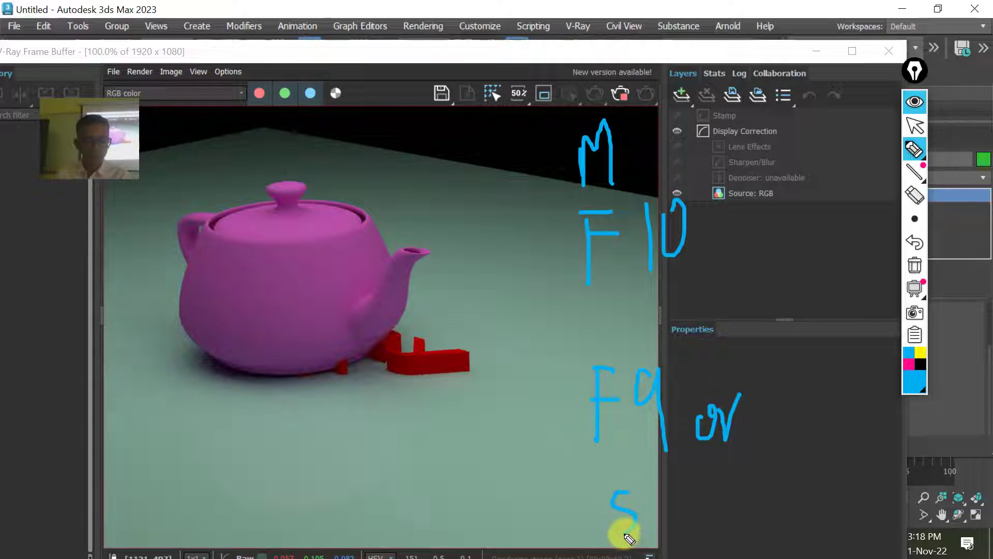
mouse_move(647, 466)
left_mouse_down()
mouse_move(653, 531)
mouse_move(672, 532)
left_mouse_up()
left_click_drag(688, 499, 690, 533)
mouse_move(730, 469)
left_mouse_down()
mouse_move(712, 549)
mouse_move(739, 496)
left_mouse_up()
left_click_drag(744, 545, 741, 552)
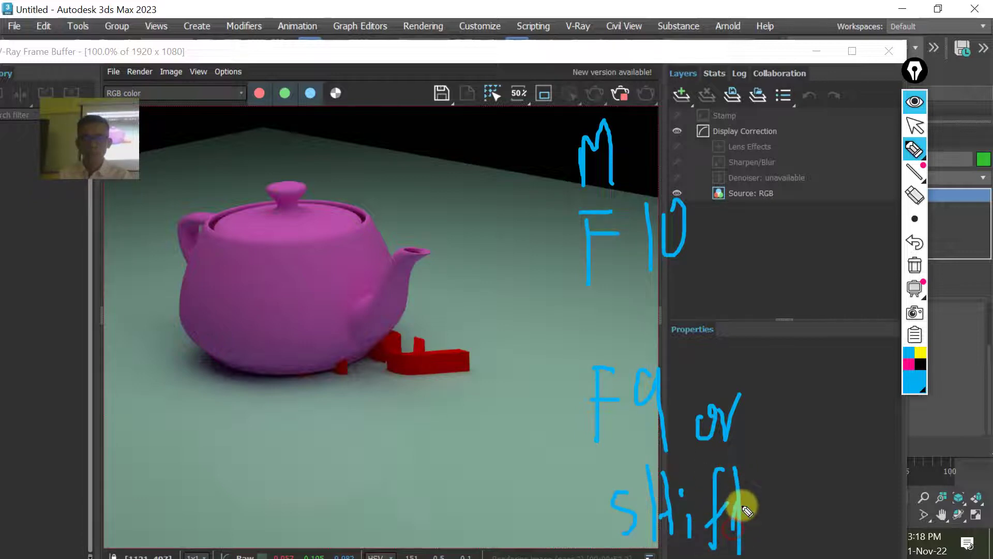
left_click_drag(770, 502, 797, 500)
left_click_drag(785, 484, 783, 533)
mouse_move(834, 462)
left_mouse_down()
mouse_move(825, 517)
mouse_move(858, 527)
left_mouse_up()
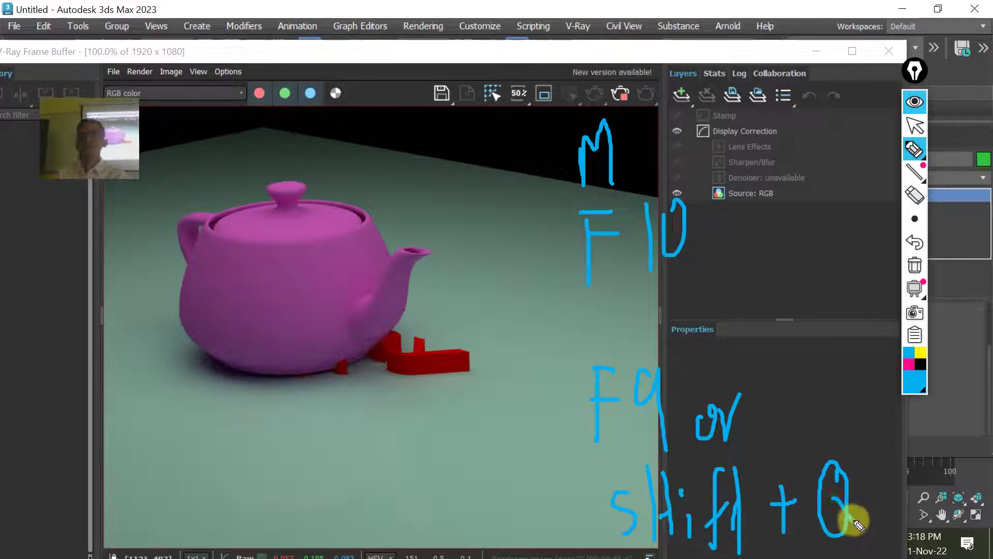
In magenta, bracket the F9/Shift+Q note and label it 'Render image'
left_click(909, 364)
left_click_drag(571, 377, 569, 513)
mouse_move(284, 440)
left_mouse_down()
mouse_move(284, 517)
mouse_move(332, 477)
mouse_move(328, 498)
mouse_move(366, 499)
left_mouse_up()
mouse_move(391, 468)
left_mouse_down()
mouse_move(394, 504)
mouse_move(405, 506)
mouse_move(448, 457)
mouse_move(487, 487)
left_mouse_up()
left_click(482, 439)
left_click_drag(486, 441, 472, 448)
mouse_move(478, 494)
left_mouse_down()
mouse_move(533, 443)
mouse_move(555, 481)
left_mouse_up()
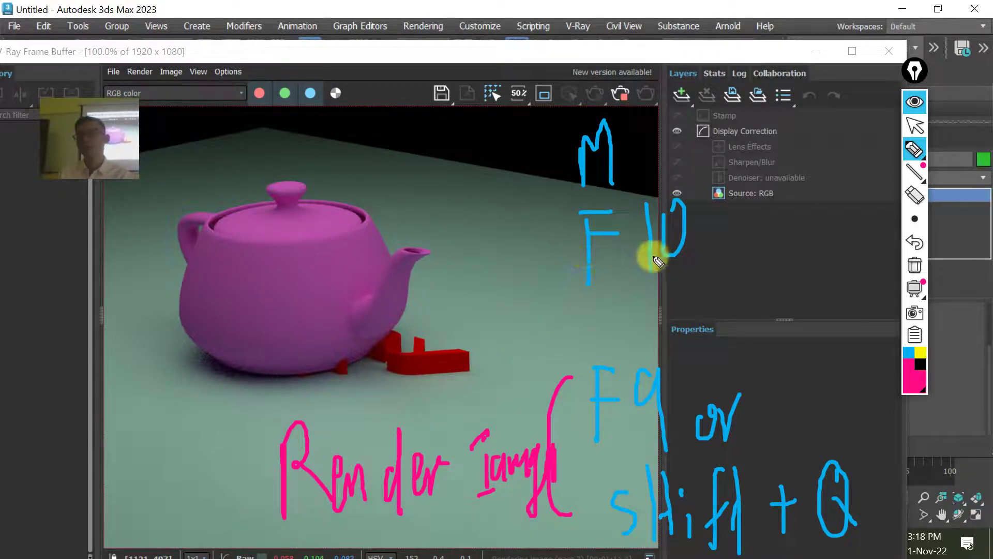
Draw arrows from F10 and M, labelling them 'Ren setup' and 'Material'
left_click_drag(555, 266, 479, 265)
mouse_move(272, 217)
left_mouse_down()
mouse_move(304, 271)
mouse_move(321, 250)
mouse_move(331, 282)
mouse_move(388, 228)
mouse_move(403, 272)
mouse_move(394, 237)
mouse_move(439, 261)
left_mouse_up()
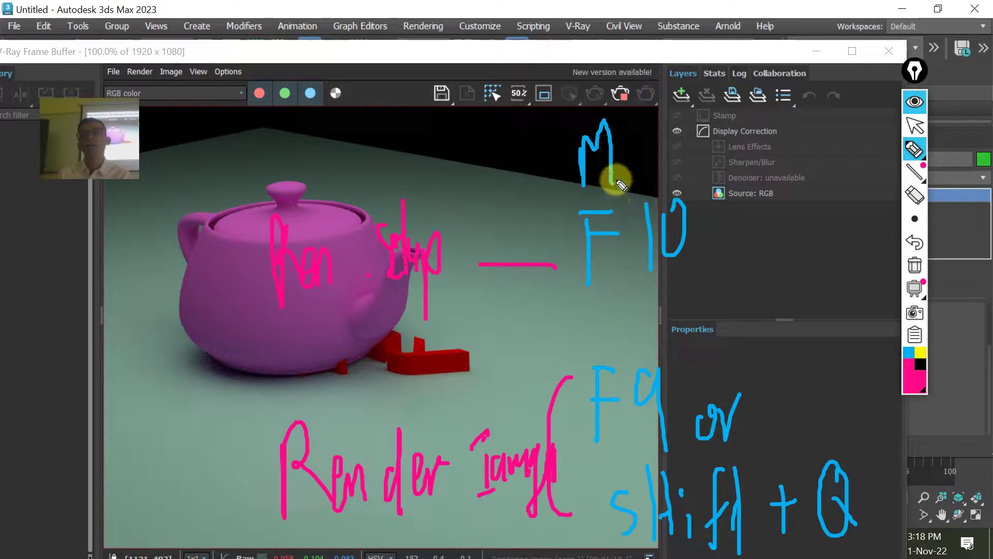
mouse_move(519, 162)
left_mouse_down()
mouse_move(477, 162)
mouse_move(487, 203)
left_mouse_up()
mouse_move(491, 237)
left_mouse_down()
mouse_move(476, 259)
mouse_move(493, 275)
left_mouse_up()
mouse_move(278, 179)
left_mouse_down()
mouse_move(305, 167)
mouse_move(331, 176)
left_mouse_up()
mouse_move(349, 119)
left_mouse_down()
mouse_move(348, 171)
mouse_move(392, 155)
mouse_move(432, 181)
left_mouse_up()
left_click_drag(428, 114, 436, 130)
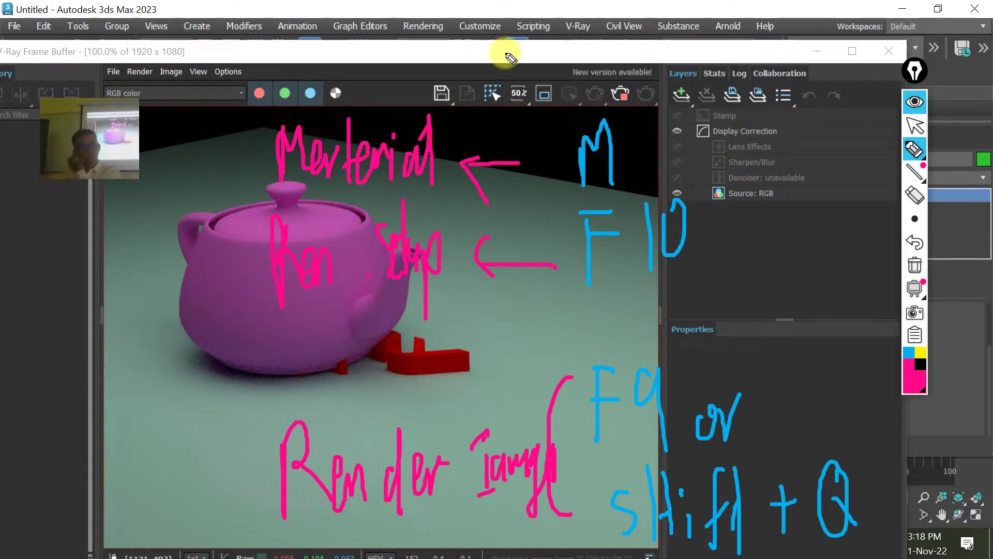